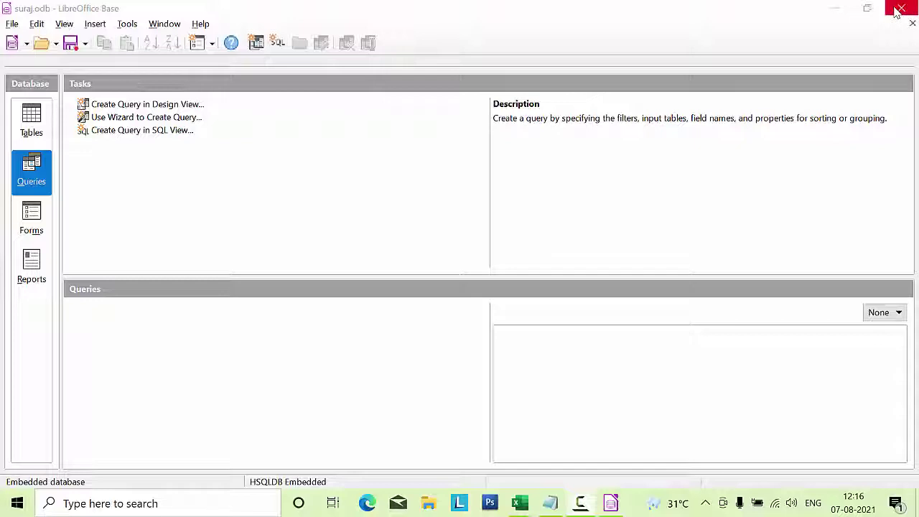
- Close suraj.odb, discarding its unsaved changes
click(898, 9)
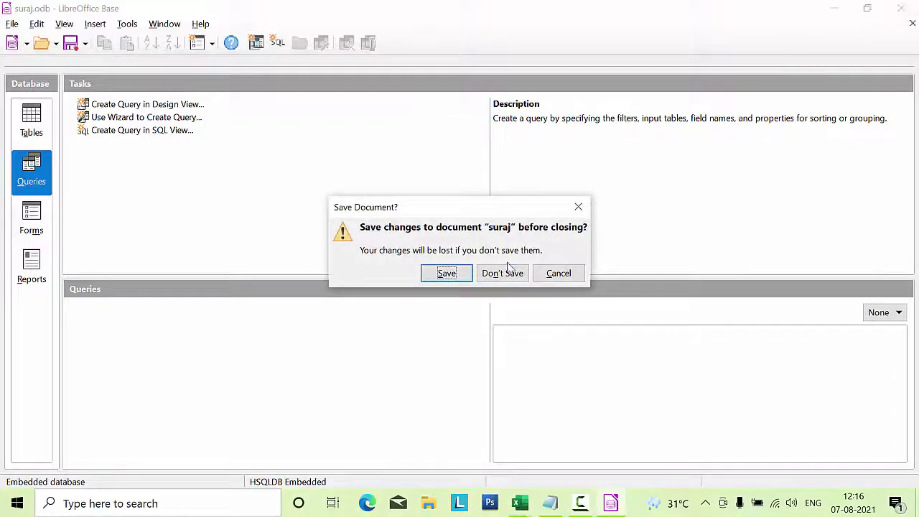
click(503, 273)
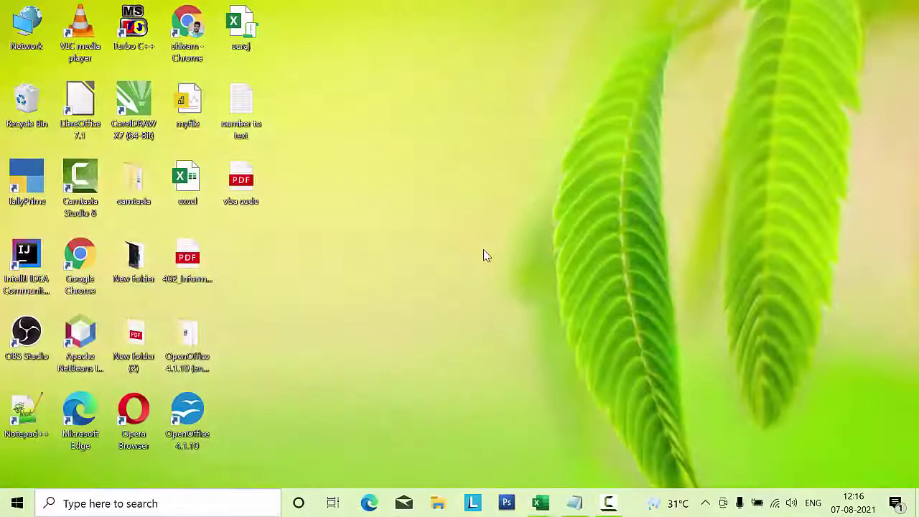
- Launch LibreOffice 7.1 from its desktop shortcut
double_click(76, 111)
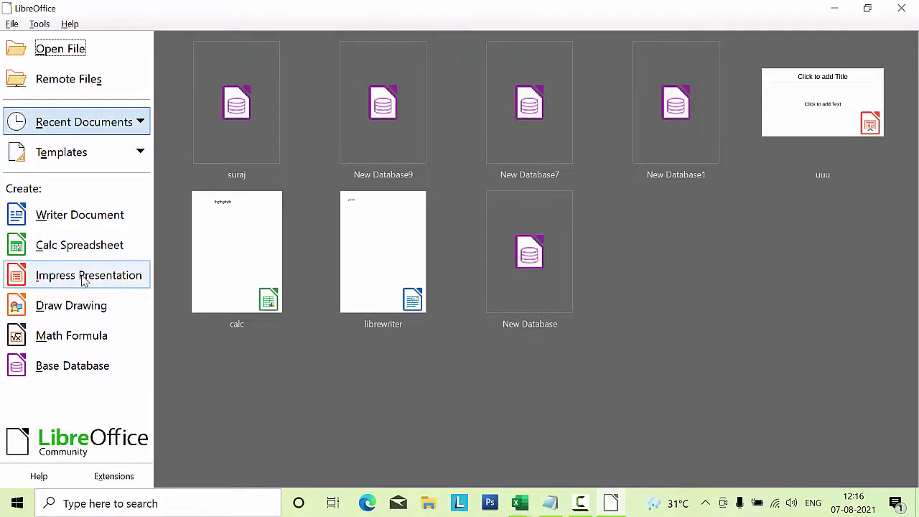
- Create a new Base database in the Database Wizard without registering it
click(88, 366)
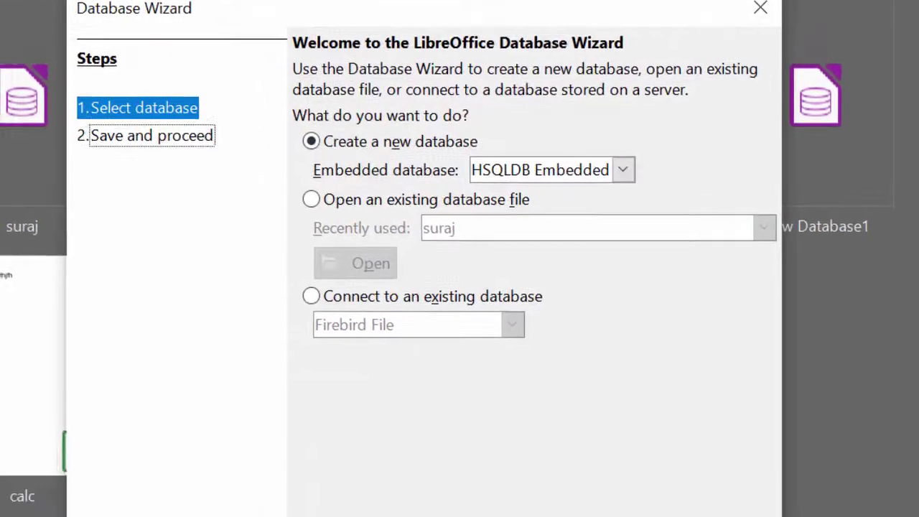
click(447, 511)
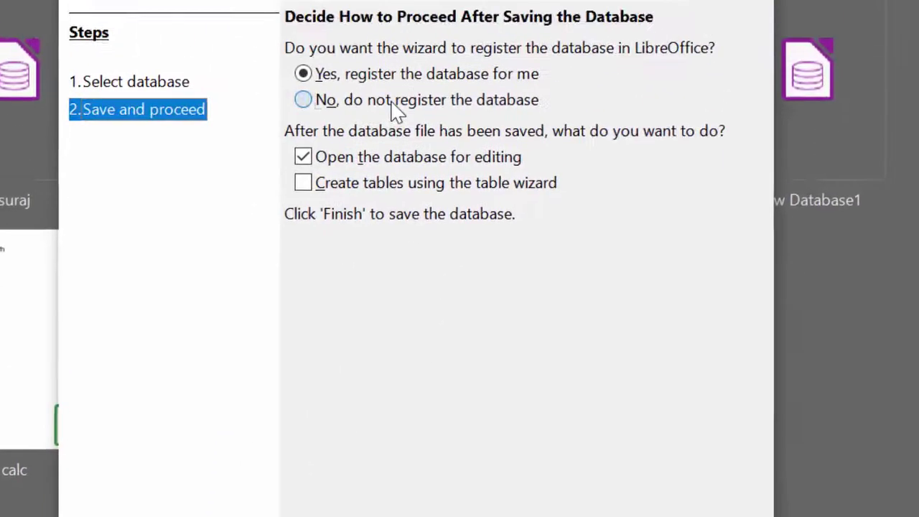
click(388, 181)
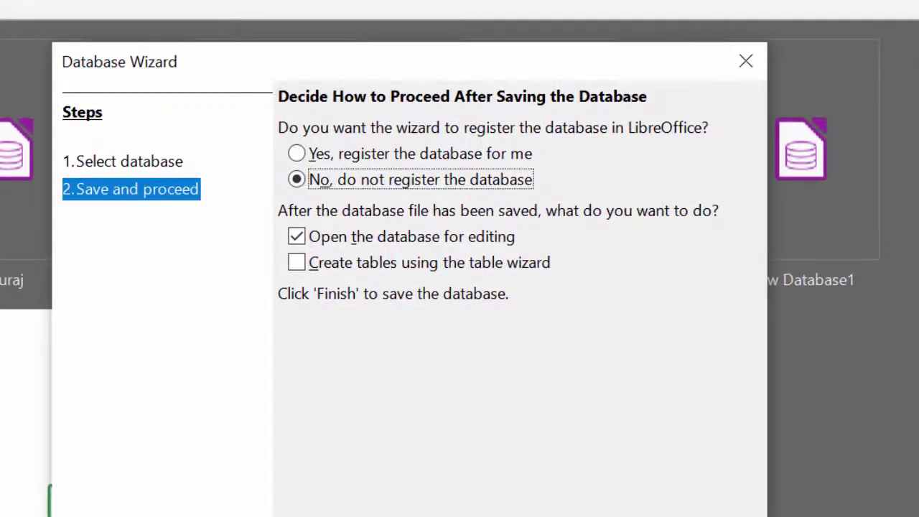
click(548, 445)
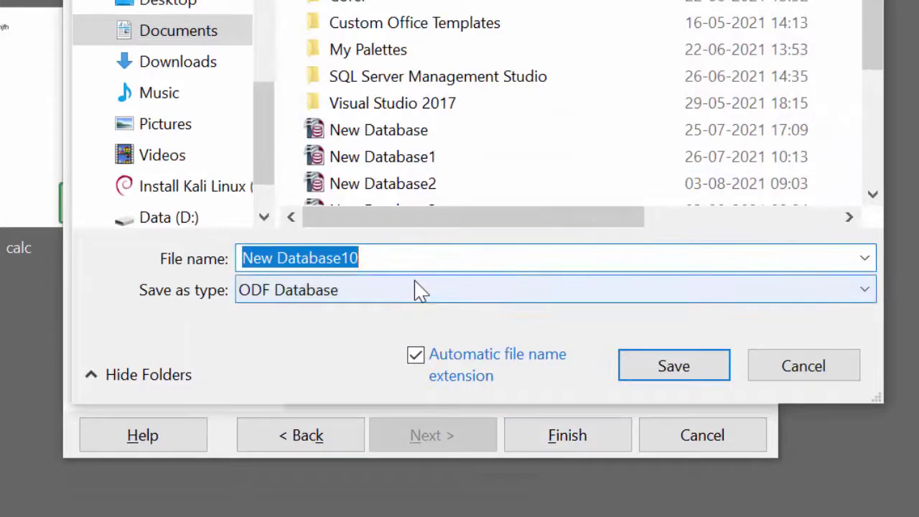
- Save the new database file as surajtiwari.odb
key(BackSpace)
text(s)
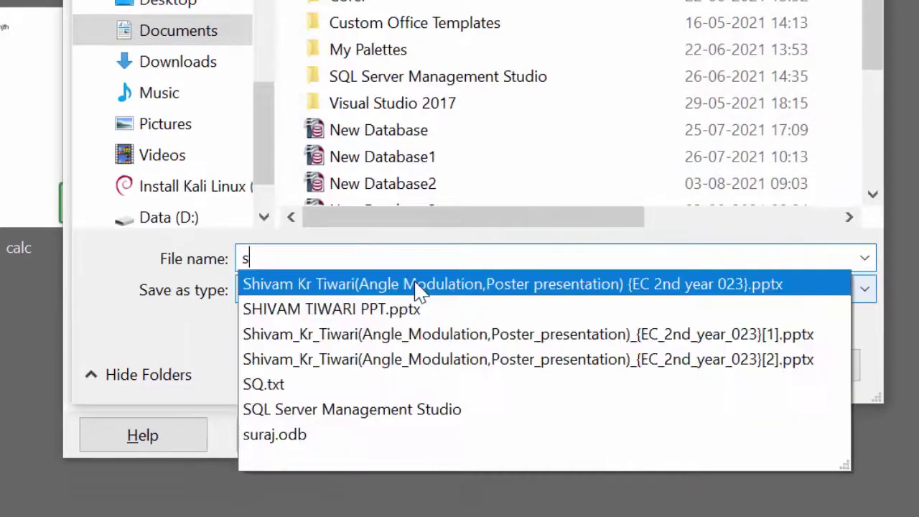
text(uraj)
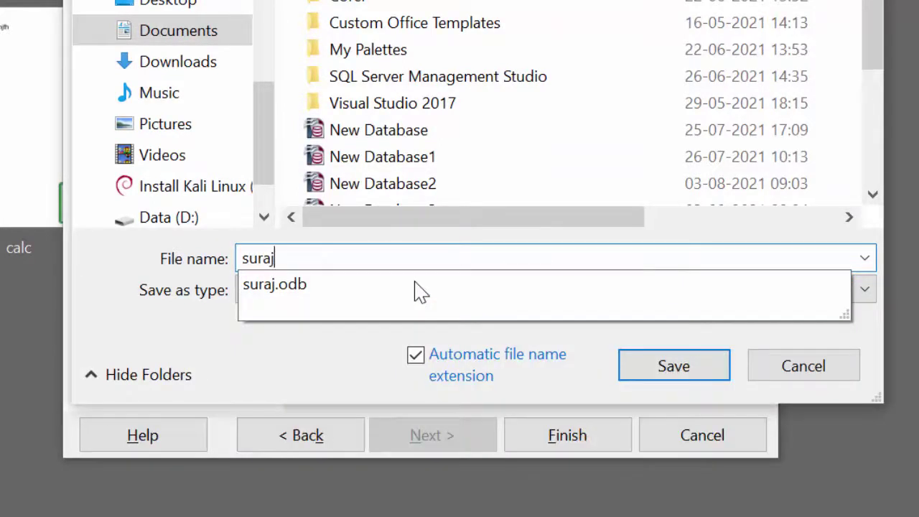
text(tiwari)
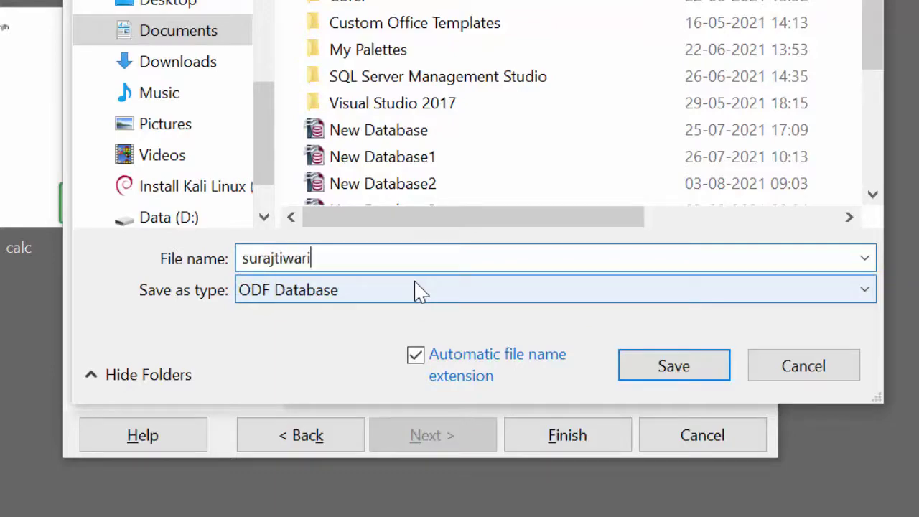
key(Return)
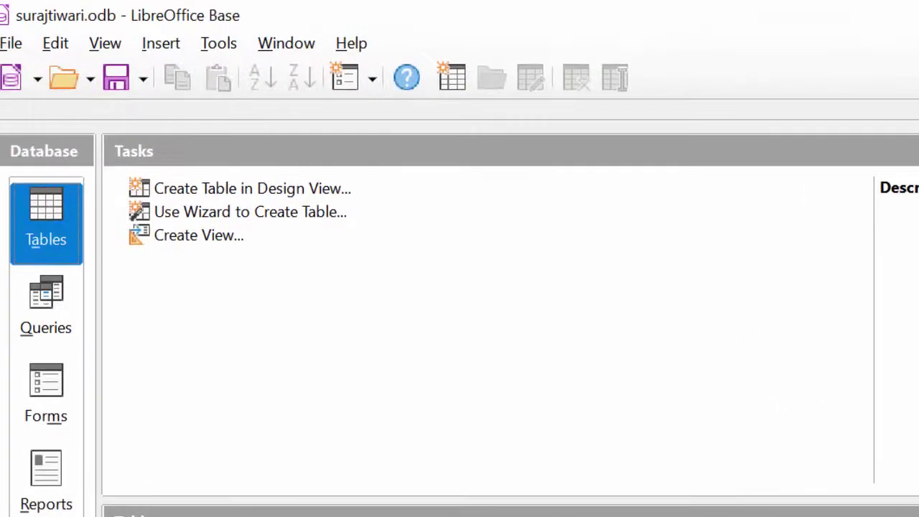
- Create a new table design with fields id, Number1 and Number2
click(267, 195)
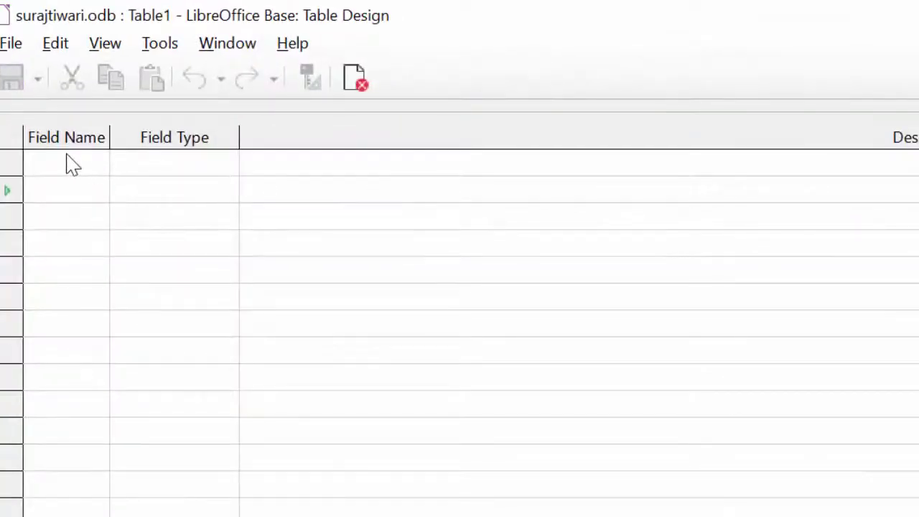
text(i)
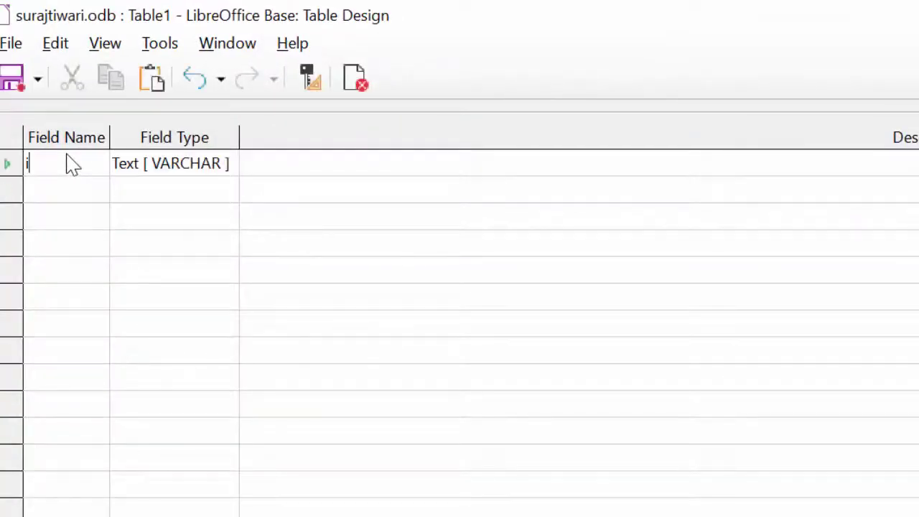
text(d)
key(Tab)
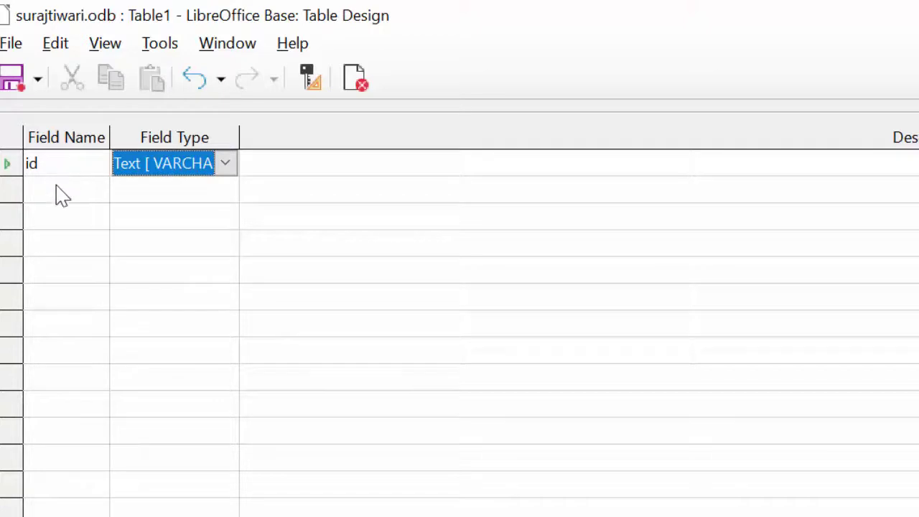
click(61, 194)
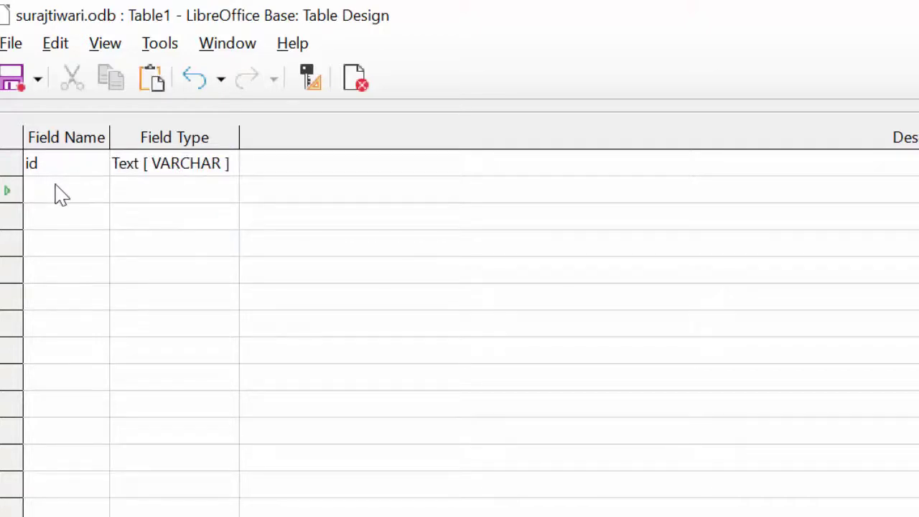
text(Numbe)
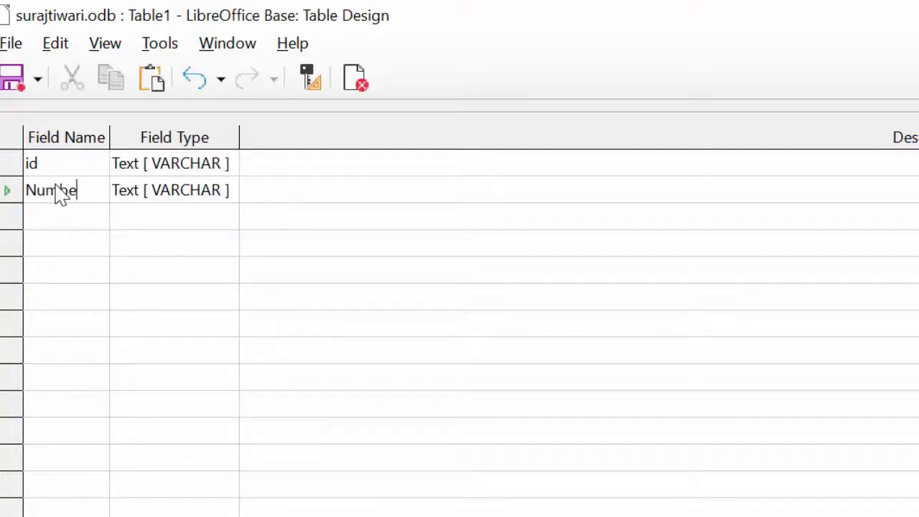
text(r1)
key(Tab)
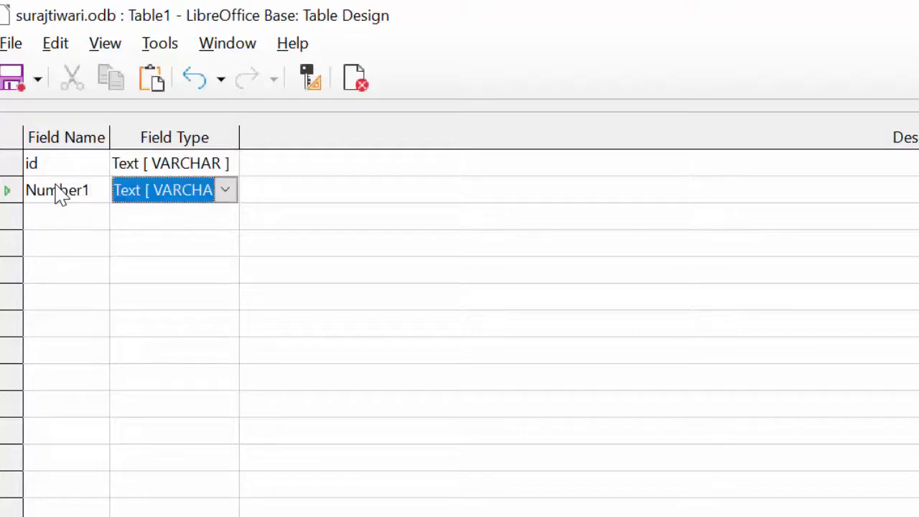
click(99, 302)
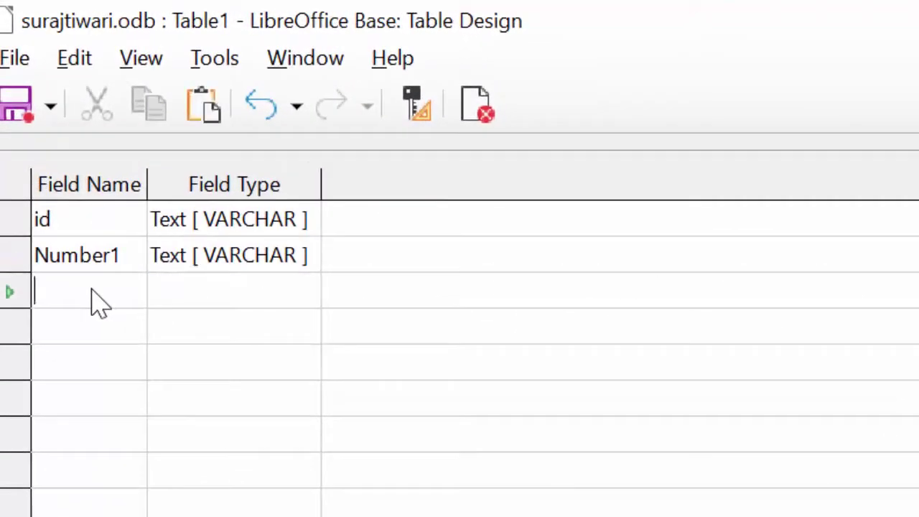
text(Numb)
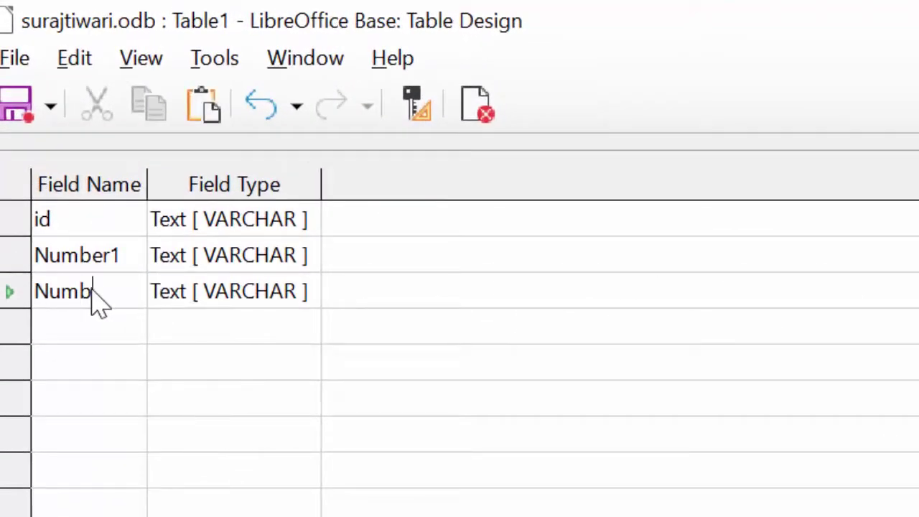
text(er2)
key(Tab)
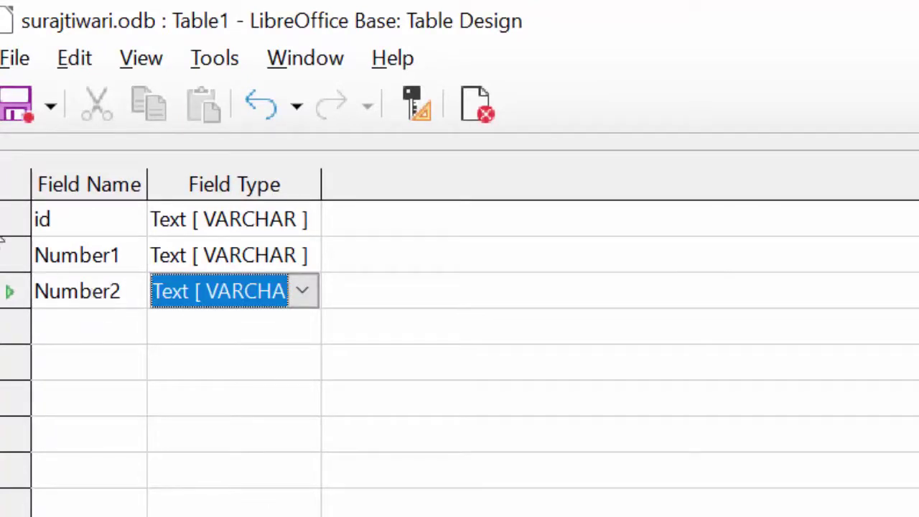
- Set the Number1 and Number2 field types to Float
click(315, 255)
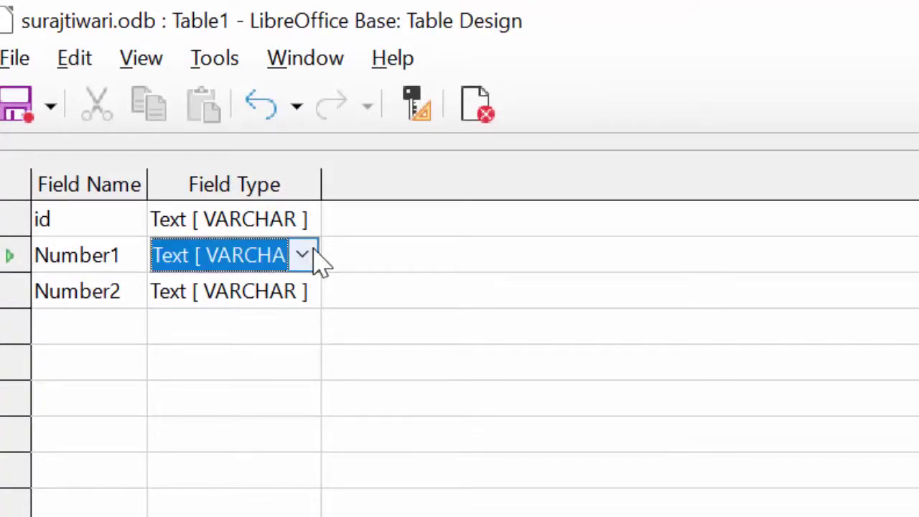
click(302, 255)
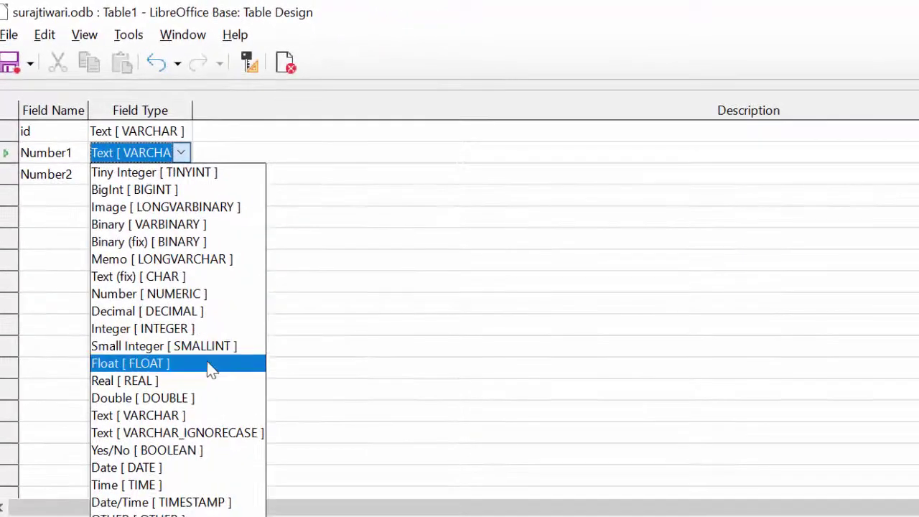
click(210, 369)
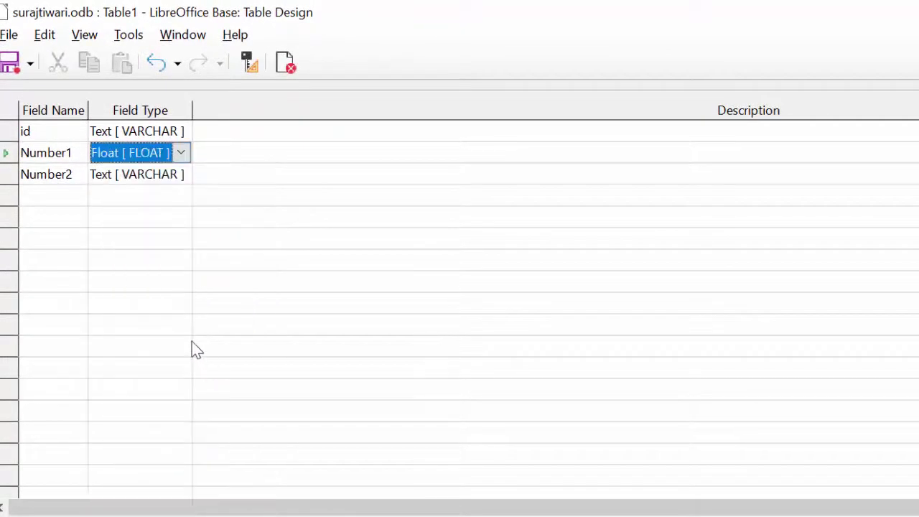
click(185, 176)
click(185, 175)
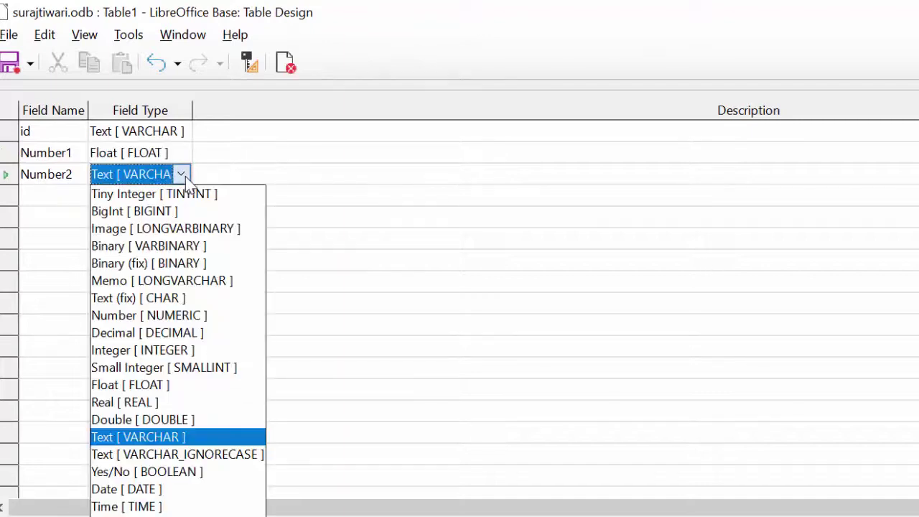
click(185, 388)
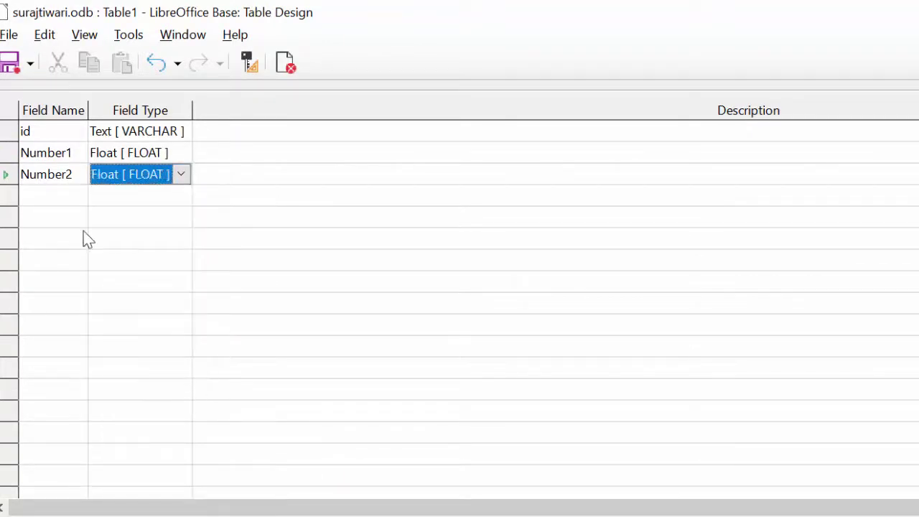
- Try saving the table design, dismissing the no-primary-key prompt
click(8, 63)
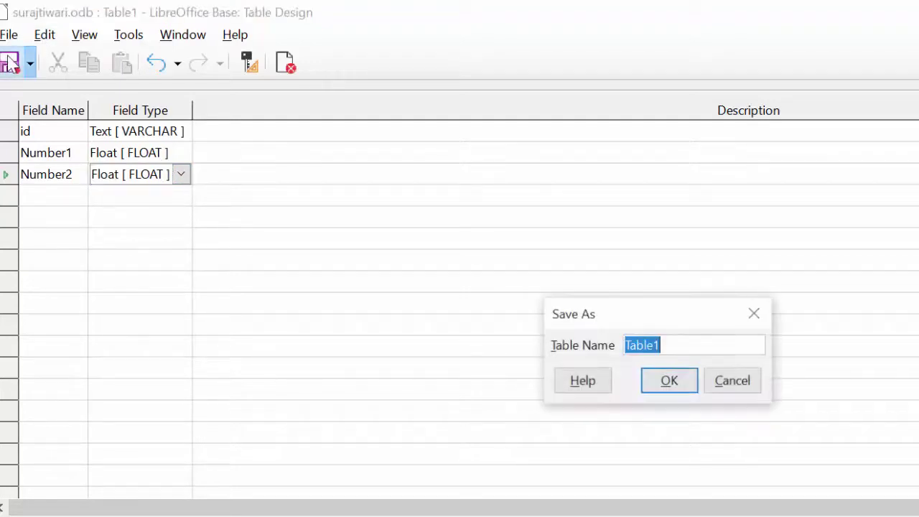
key(BackSpace)
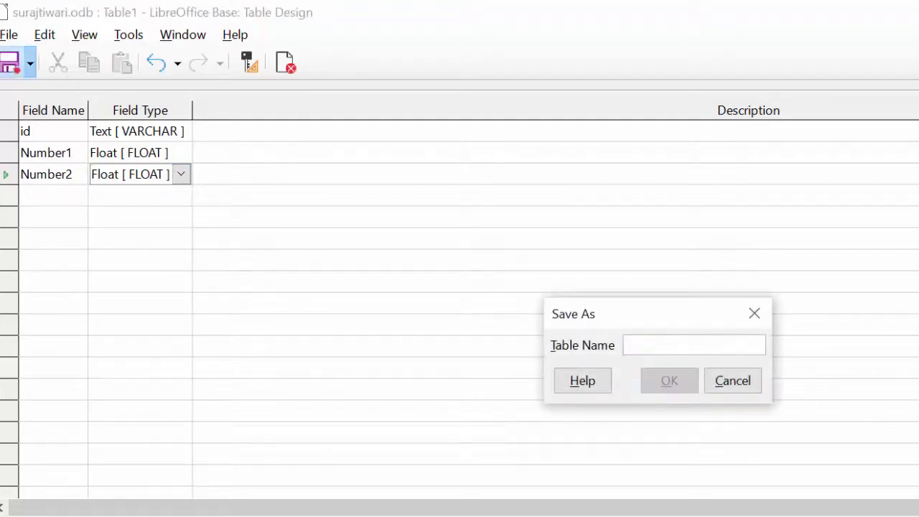
text(float)
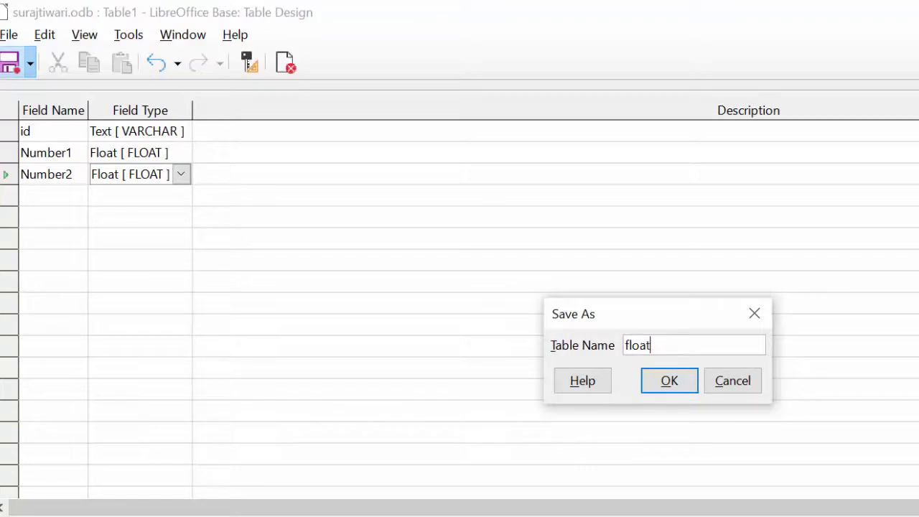
key(Return)
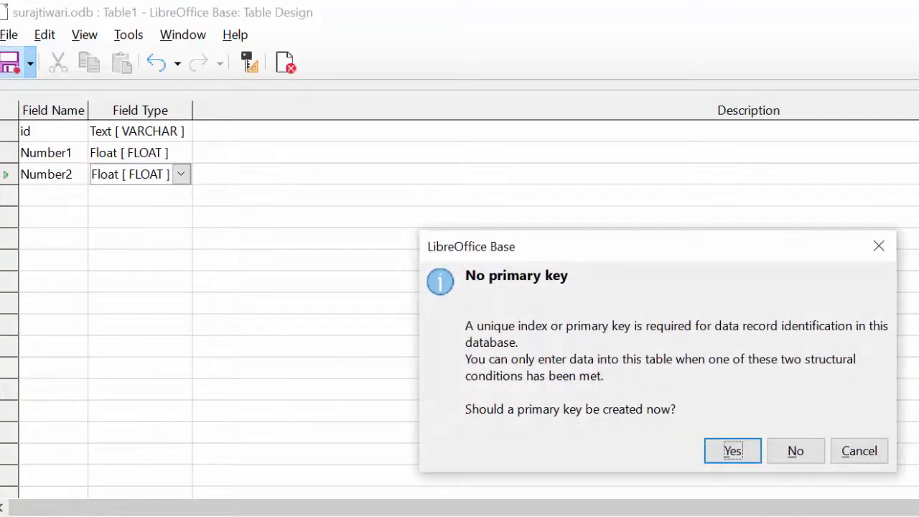
click(853, 450)
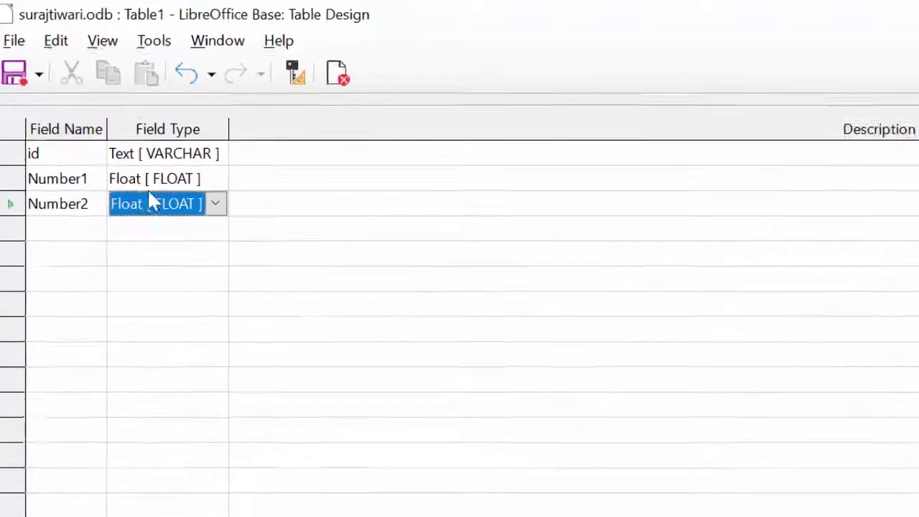
- Make id the primary key and save the table as dbms
click(9, 153)
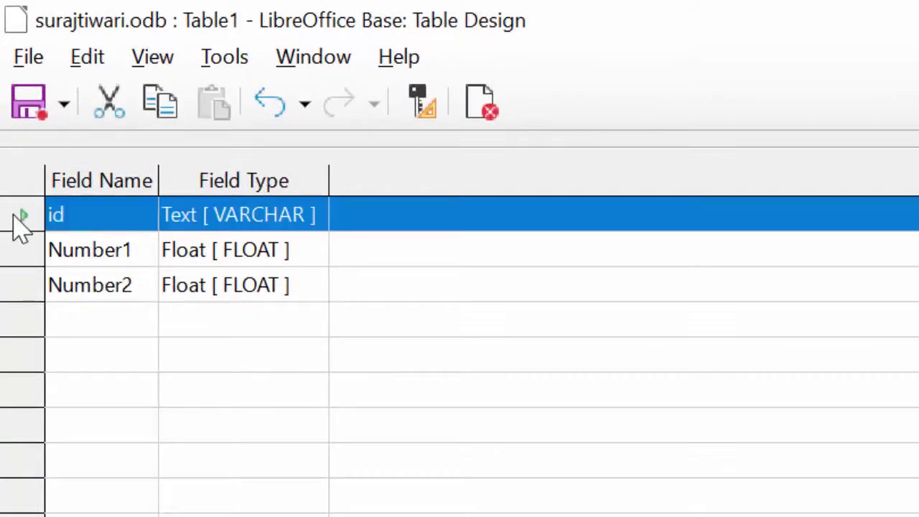
right_click(13, 213)
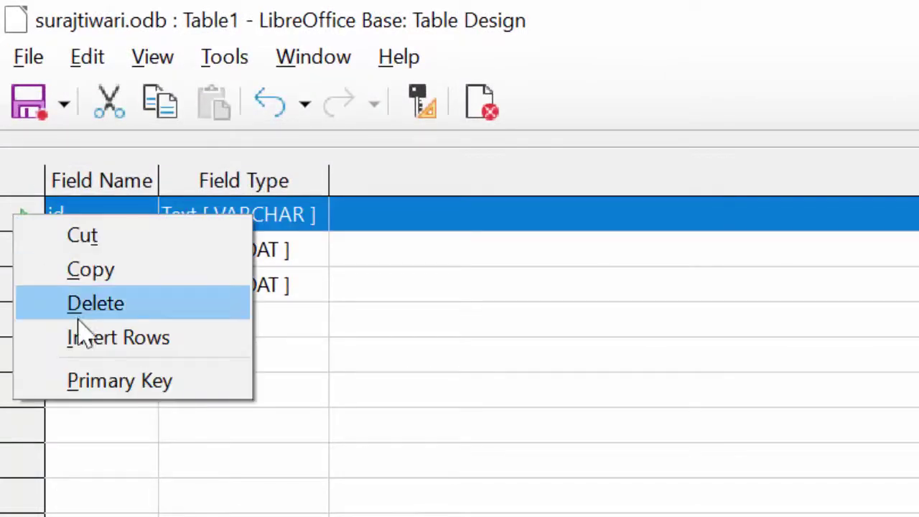
click(101, 396)
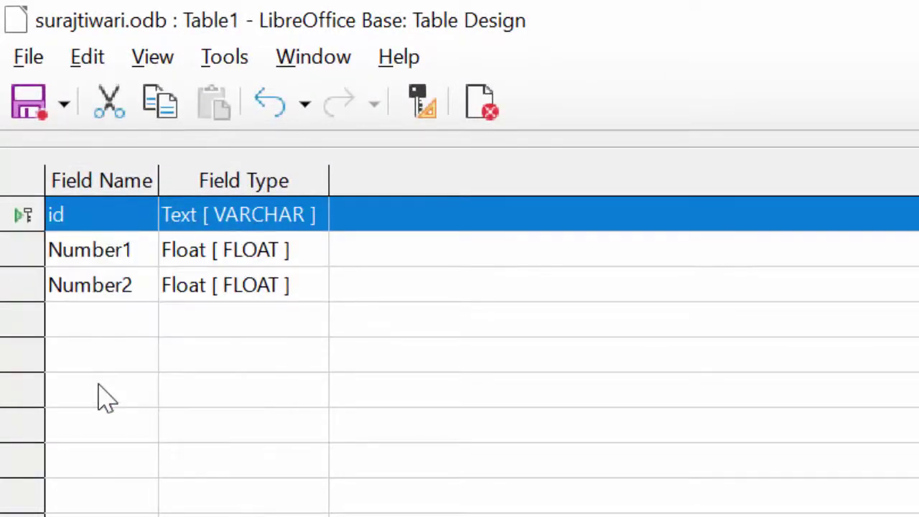
click(31, 104)
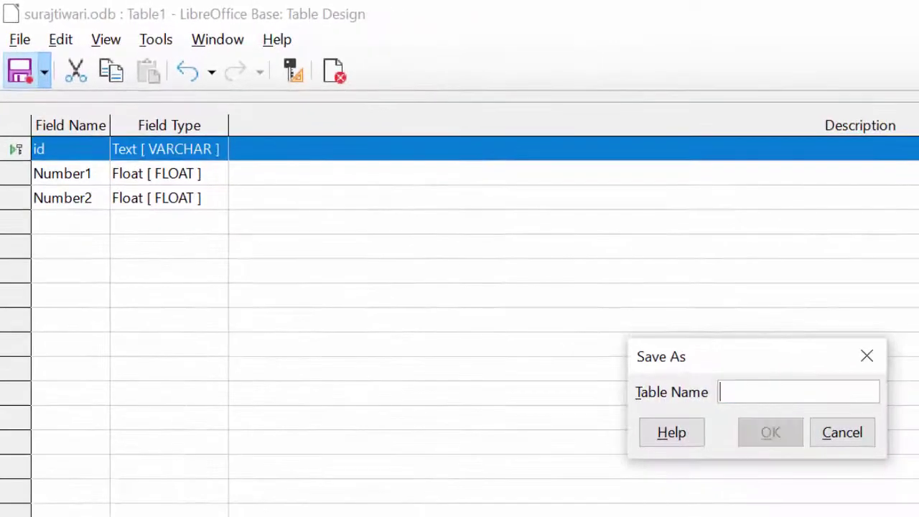
text(dbms)
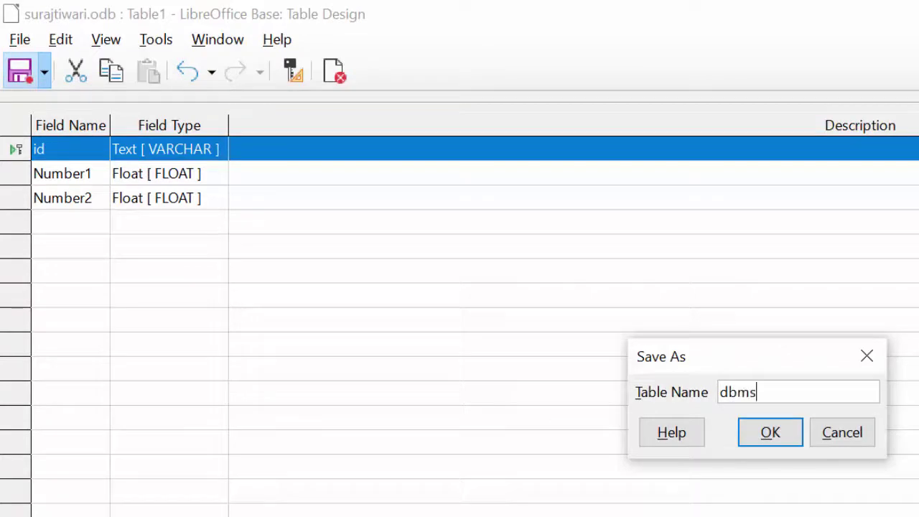
key(Return)
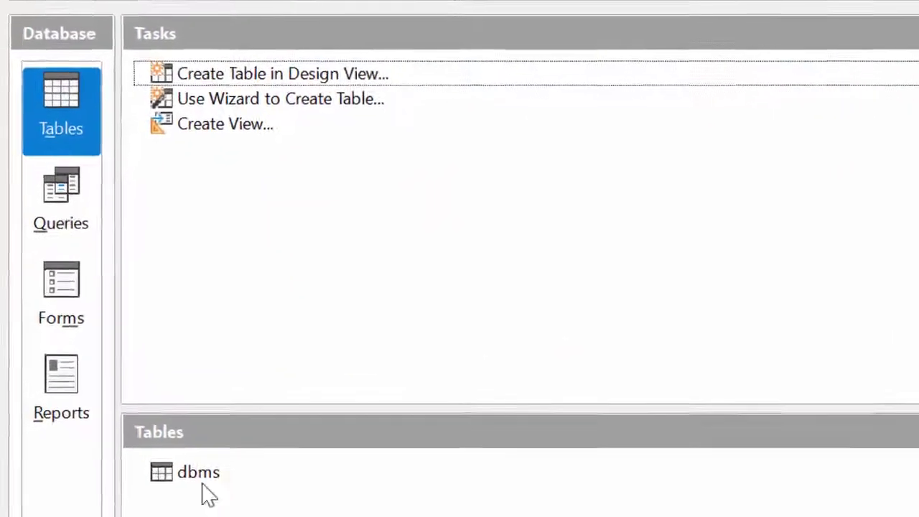
- Open dbms and enter the first three records, starting with 34 and 2
double_click(222, 443)
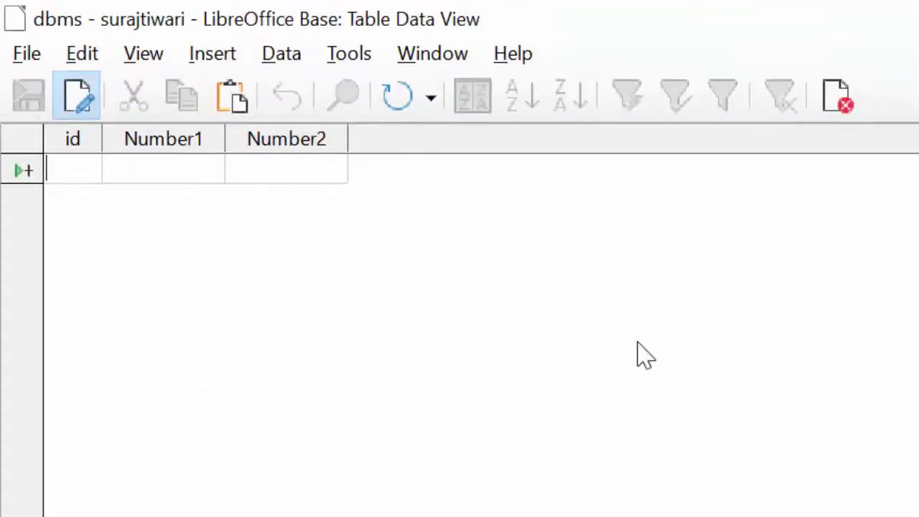
text(1)
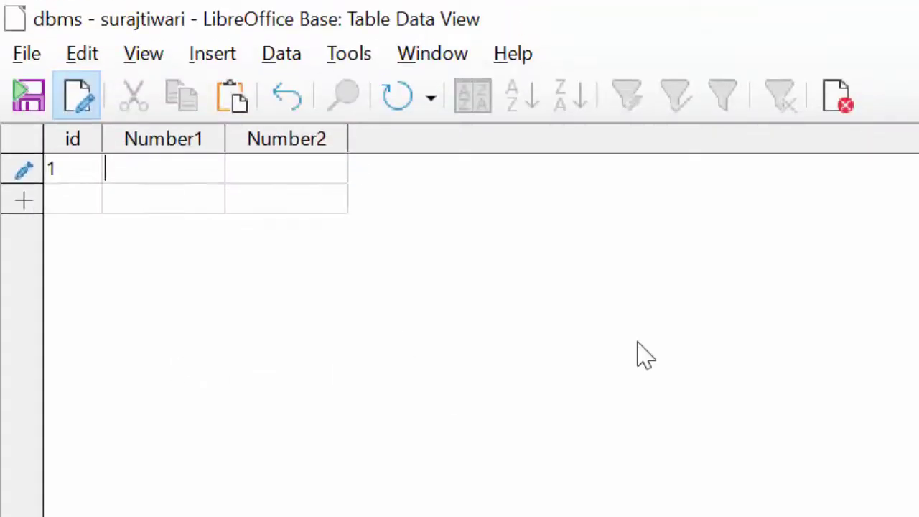
text(3)
text(4)
key(Tab)
text(2)
key(Tab)
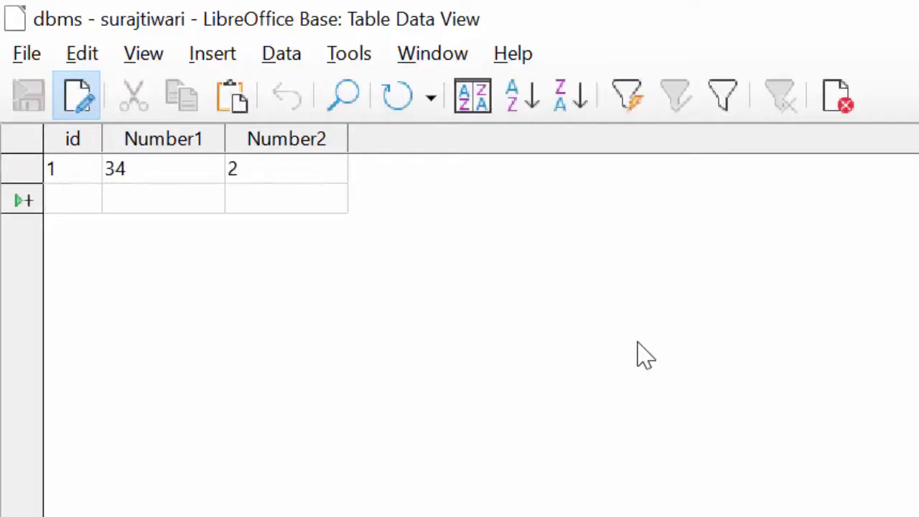
text(2)
key(Tab)
text(3)
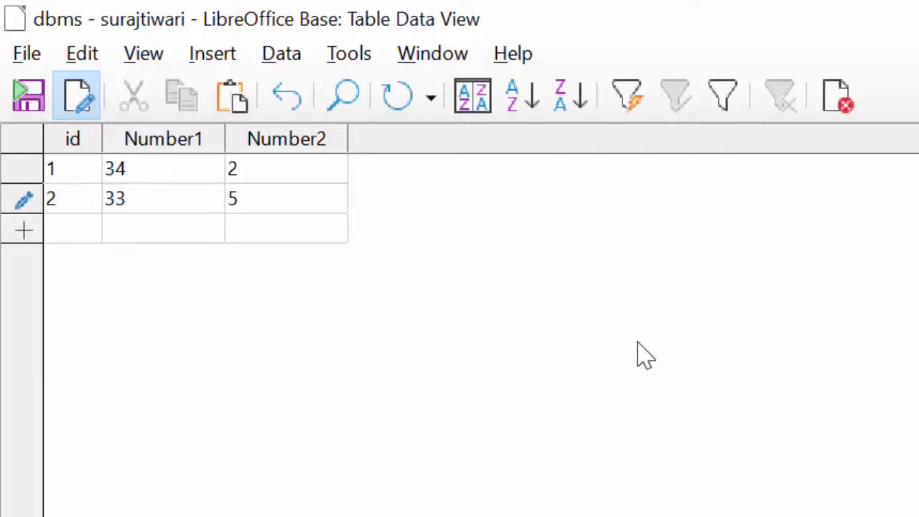
key(Tab)
text(3)
key(Tab)
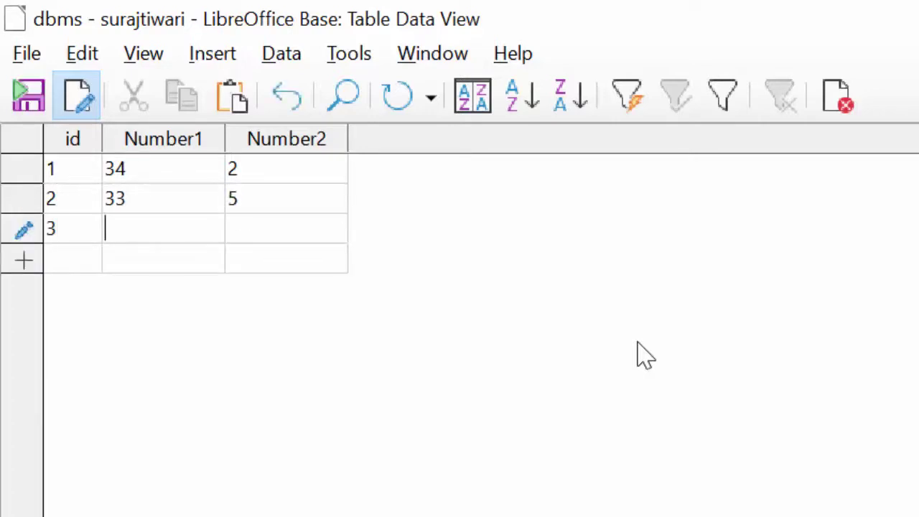
text(21)
key(Tab)
text(5)
key(Tab)
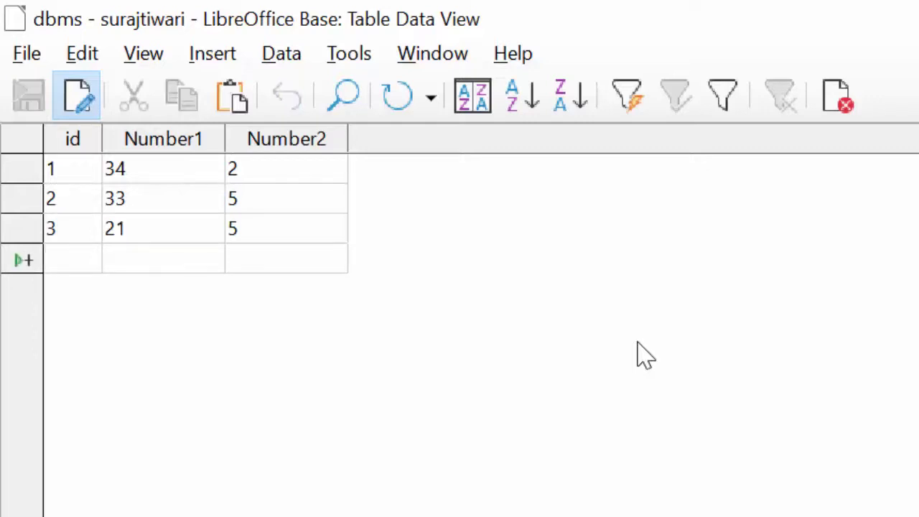
- Enter records 4–6, ending with 23.9 and 2.1, then close the table
text(4)
text(21)
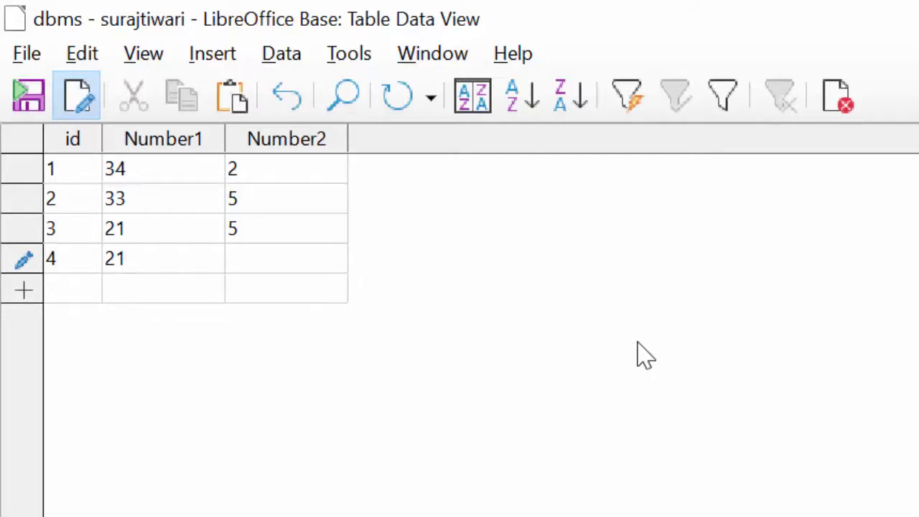
key(Tab)
text(2)
key(Tab)
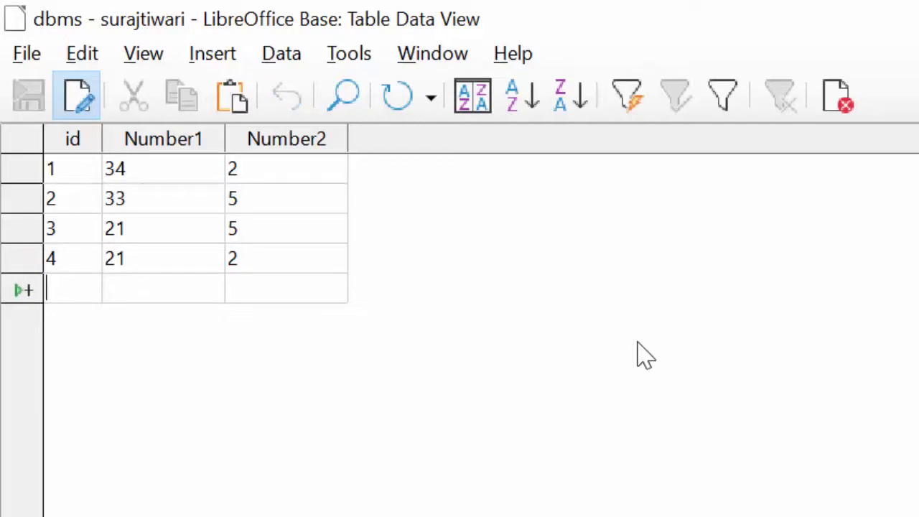
text(5)
text(22.4)
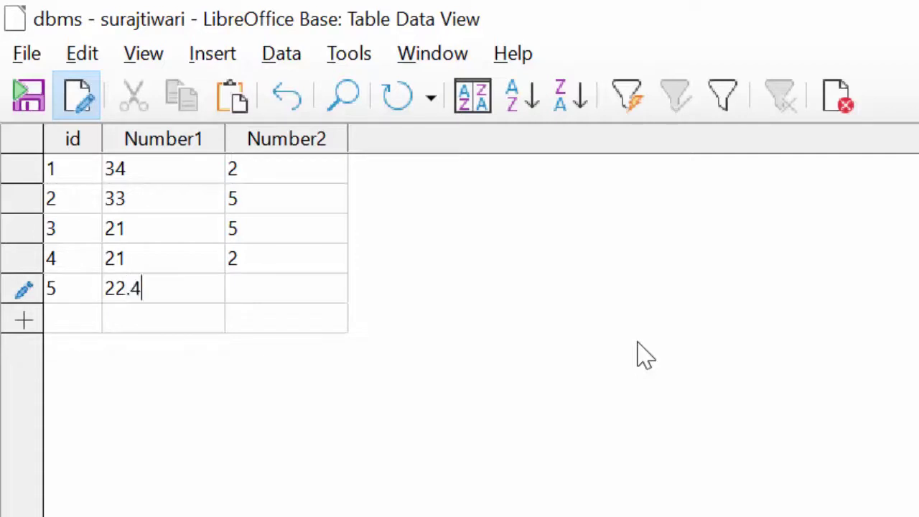
text( 2)
text(7)
key(Return)
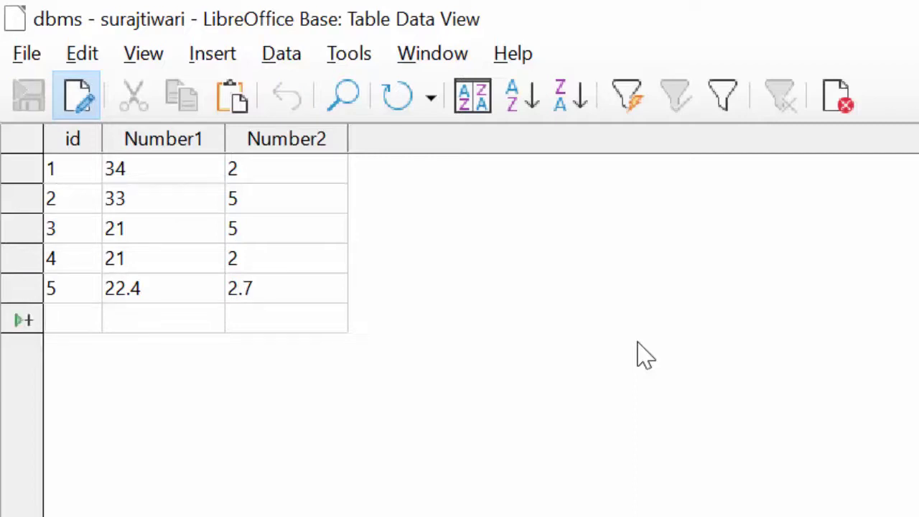
text(6 )
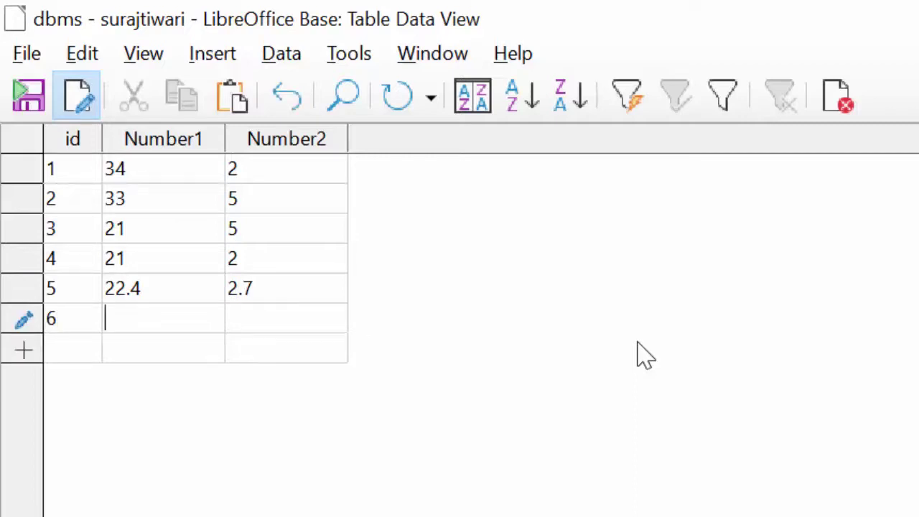
text(23.)
text(9 )
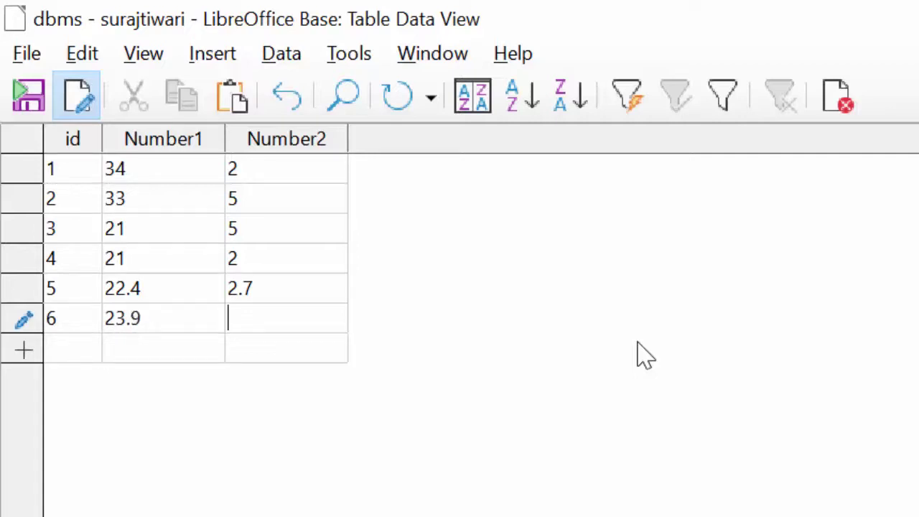
text(2.1)
key(Return)
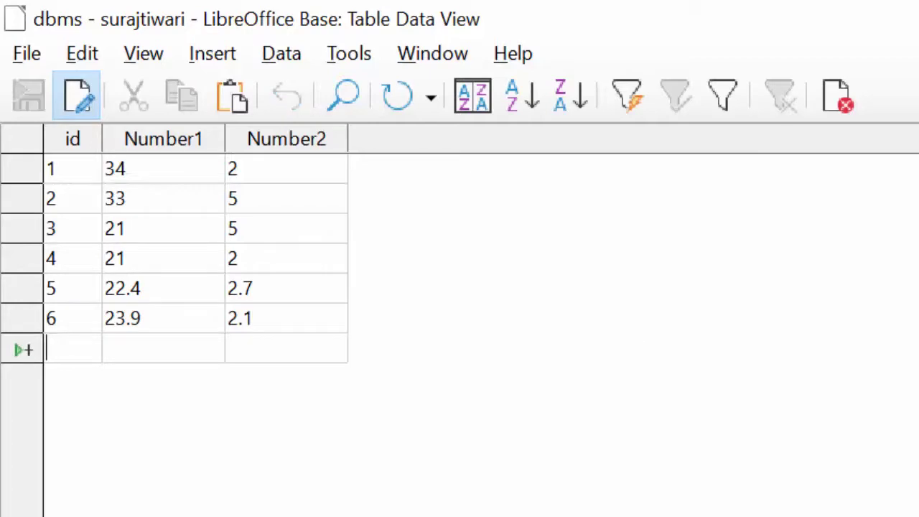
key(ctrl+w)
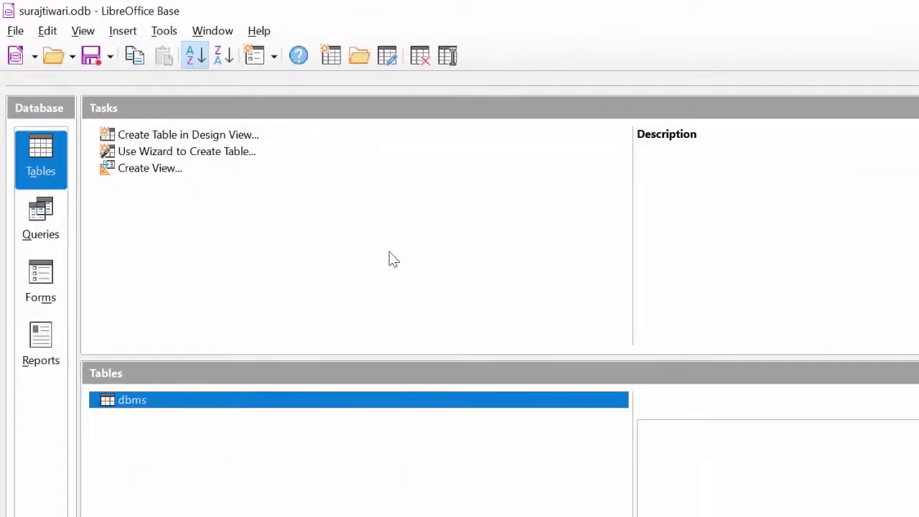
- Create a new design-view query with the dbms table added
click(50, 221)
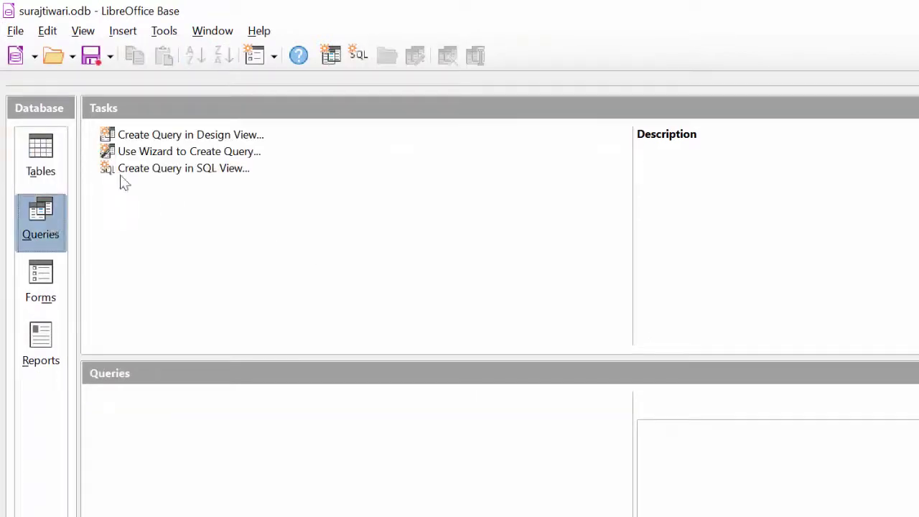
click(192, 136)
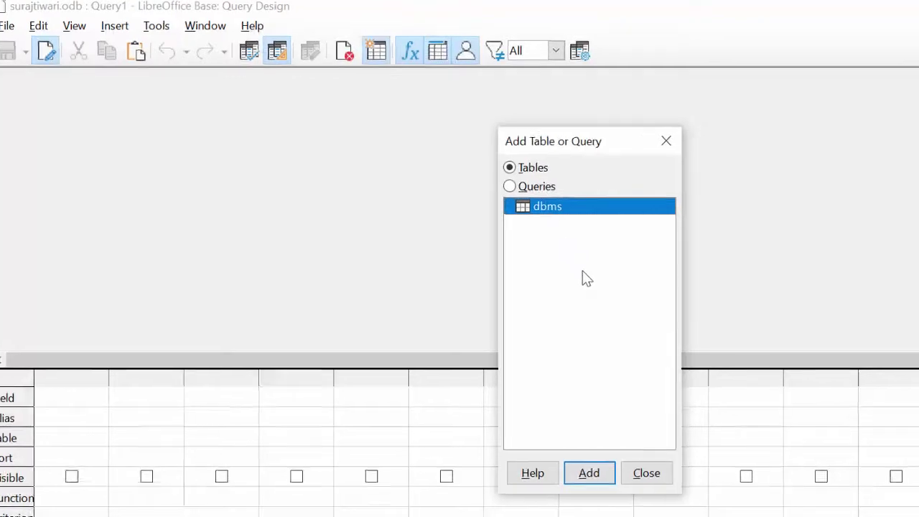
click(517, 460)
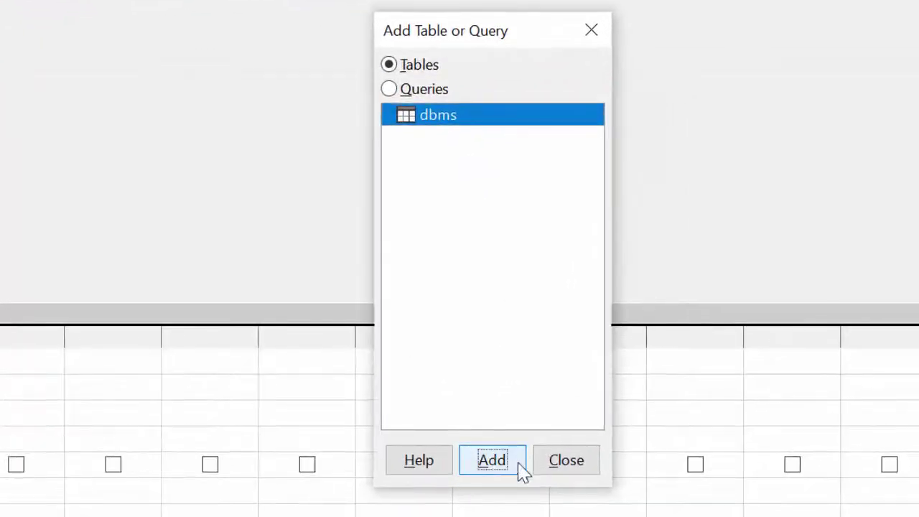
click(558, 468)
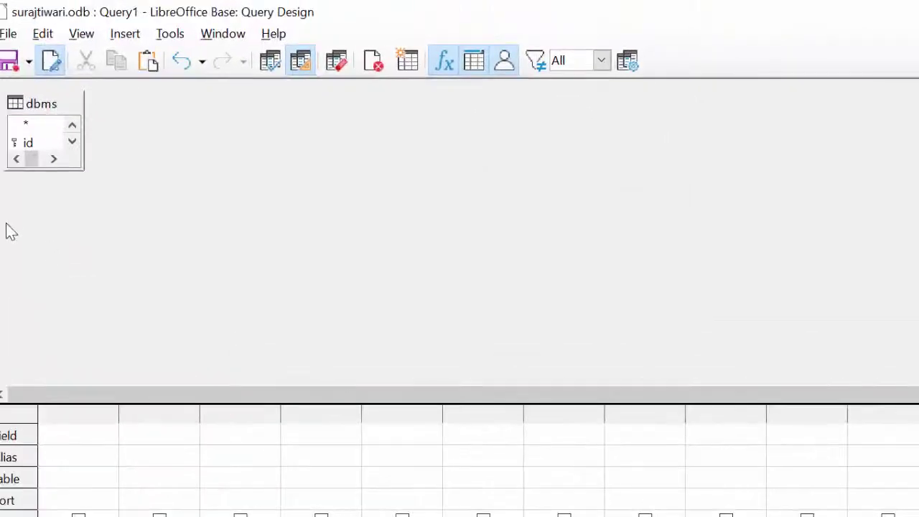
- Enlarge the dbms table box and add Number1 and Number2 as query columns
click(84, 165)
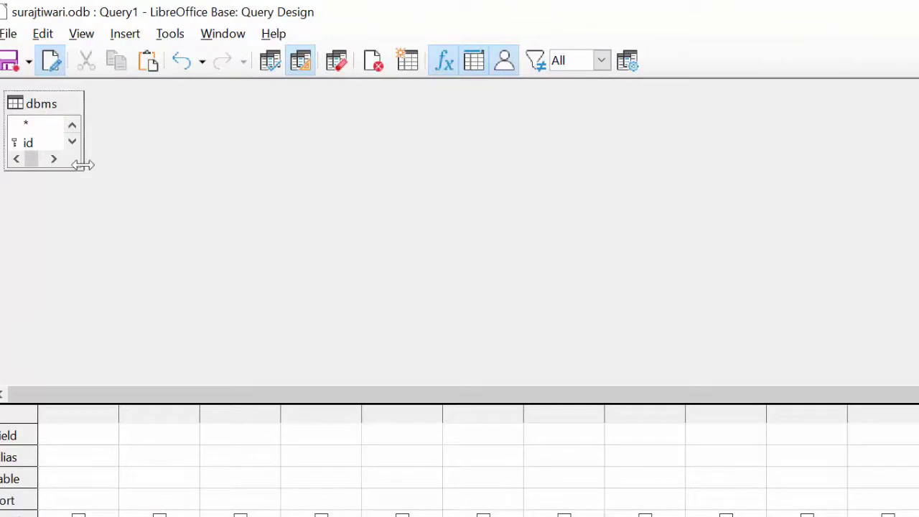
drag(83, 164, 162, 210)
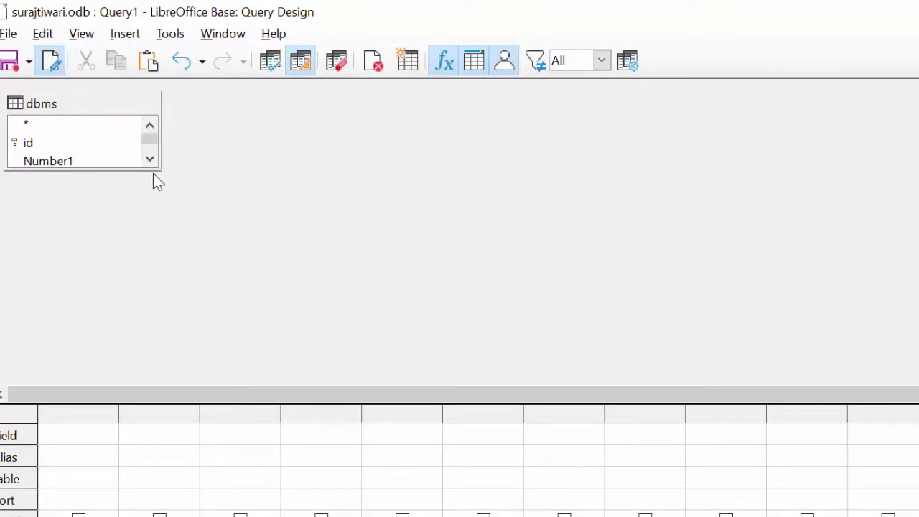
drag(155, 166, 181, 289)
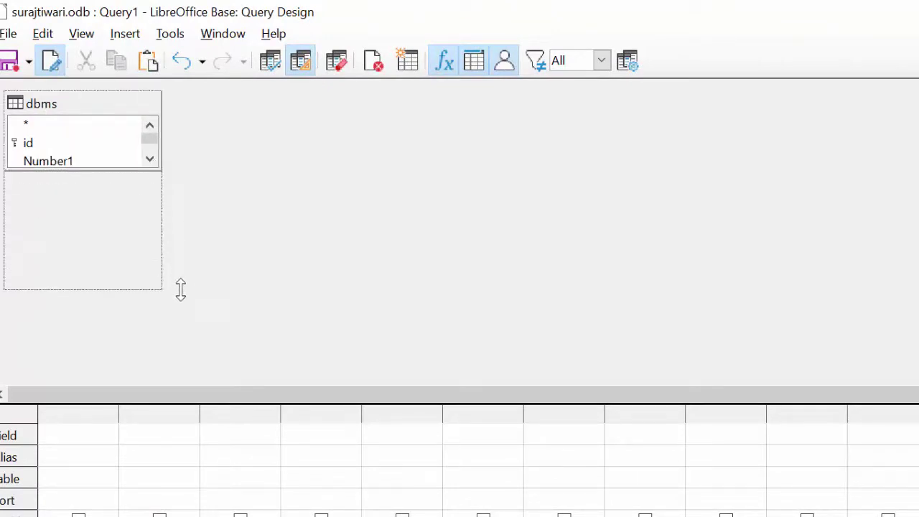
double_click(70, 170)
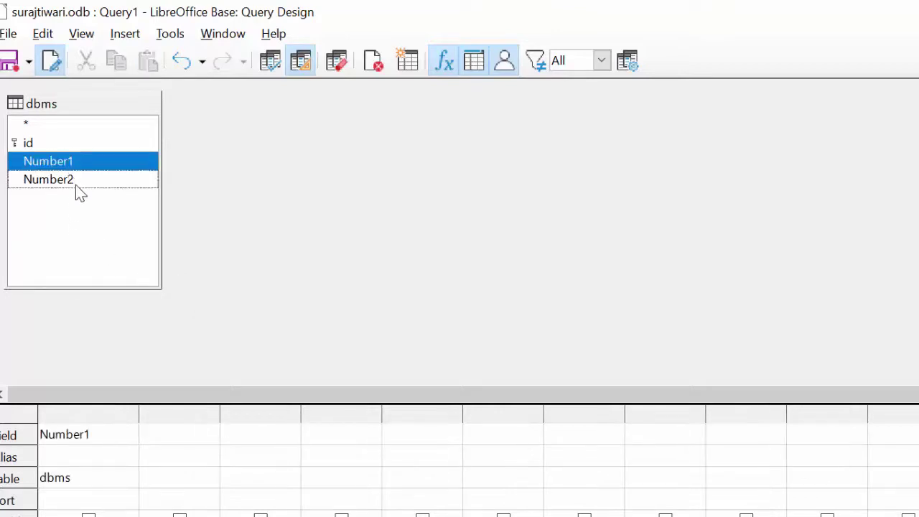
double_click(75, 184)
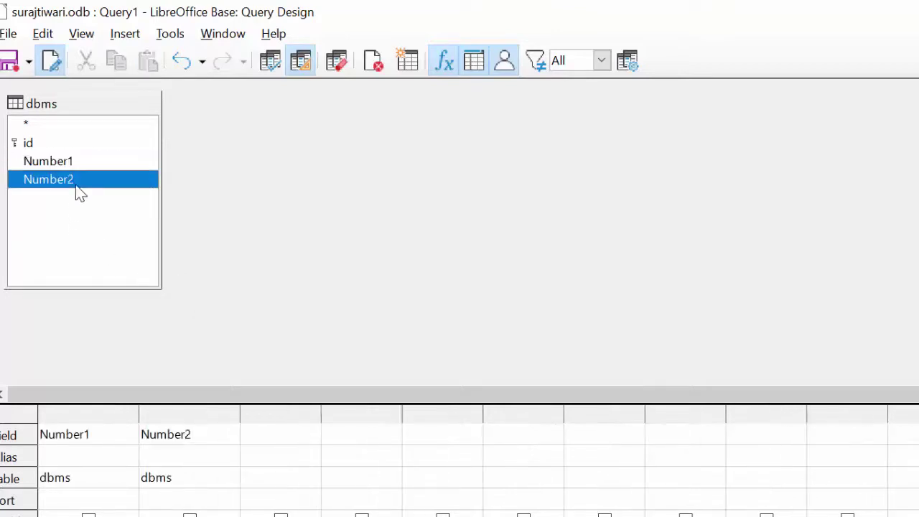
- Add a Division column computing "Number1"/"Number2" and widen it to fit the expression
click(288, 462)
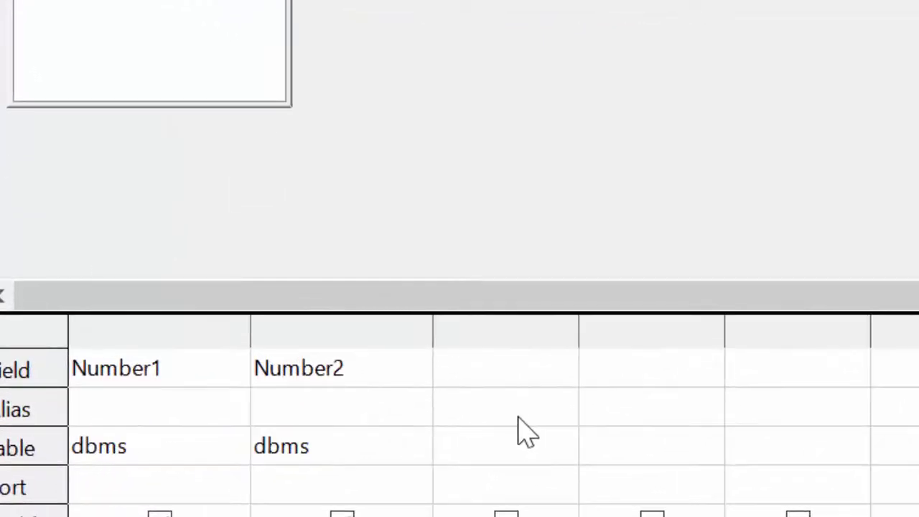
text(Div)
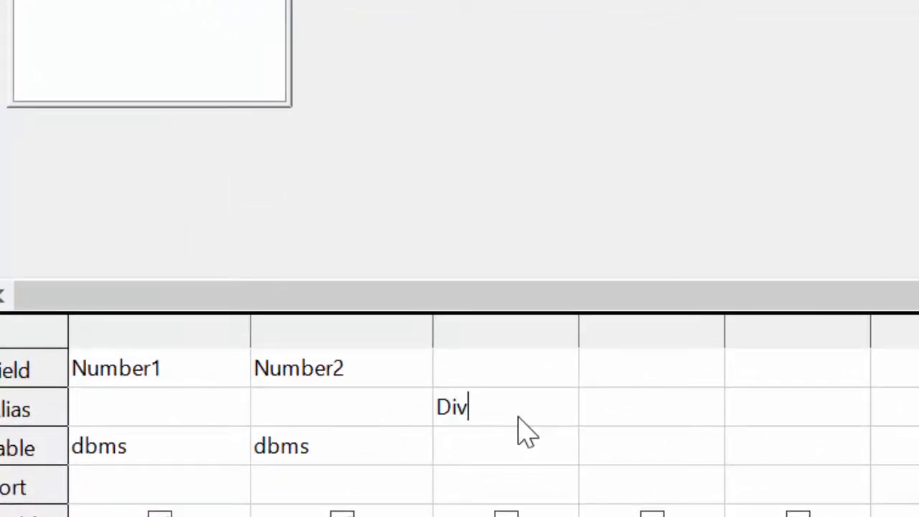
text(ision)
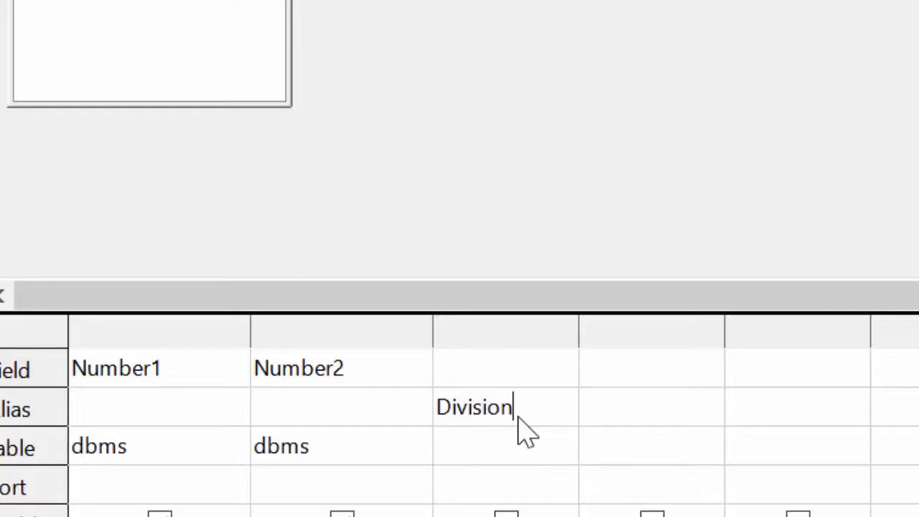
click(484, 379)
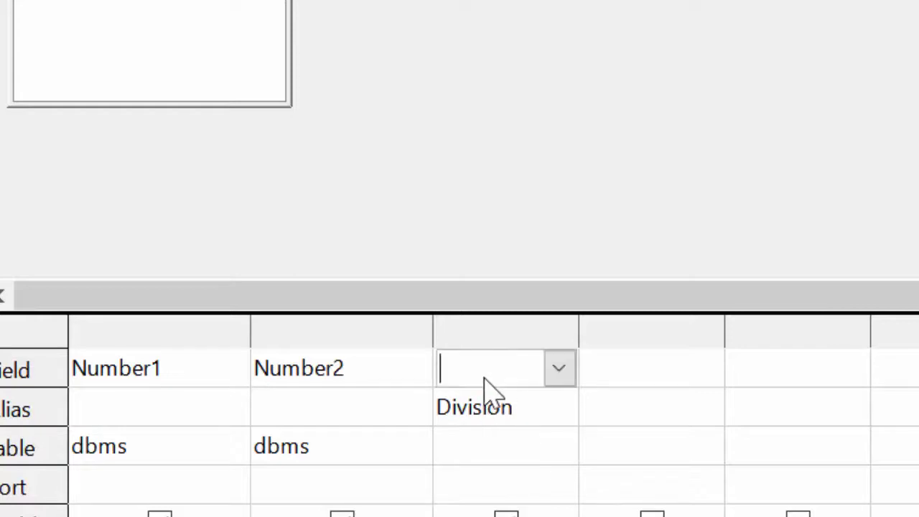
text("N)
text(umber1)
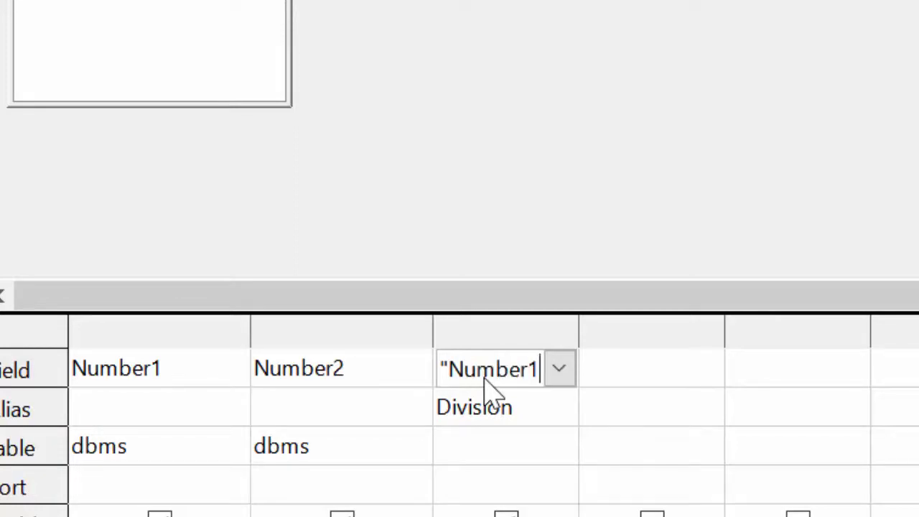
text("/)
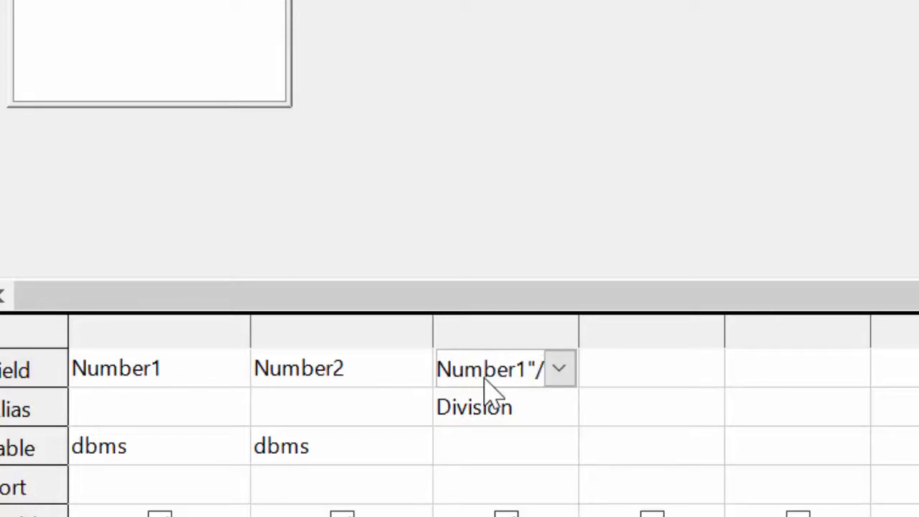
text(N)
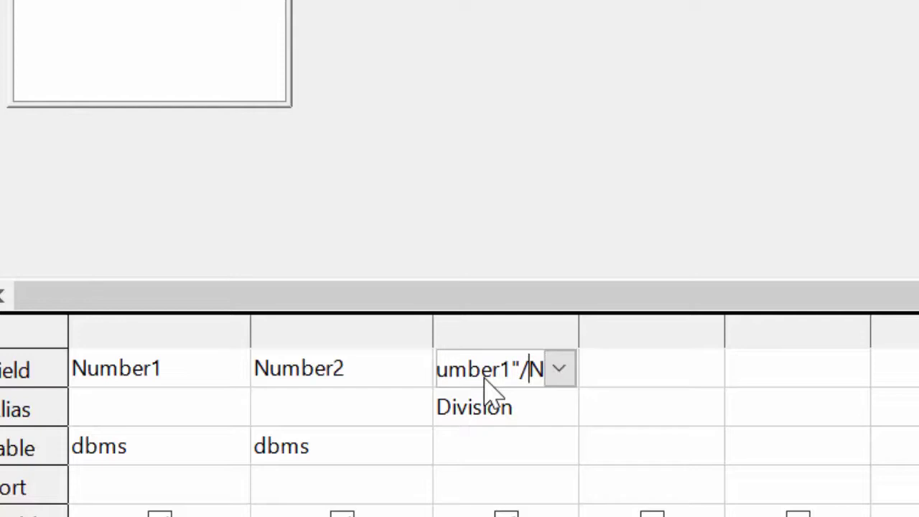
key(BackSpace)
text("N)
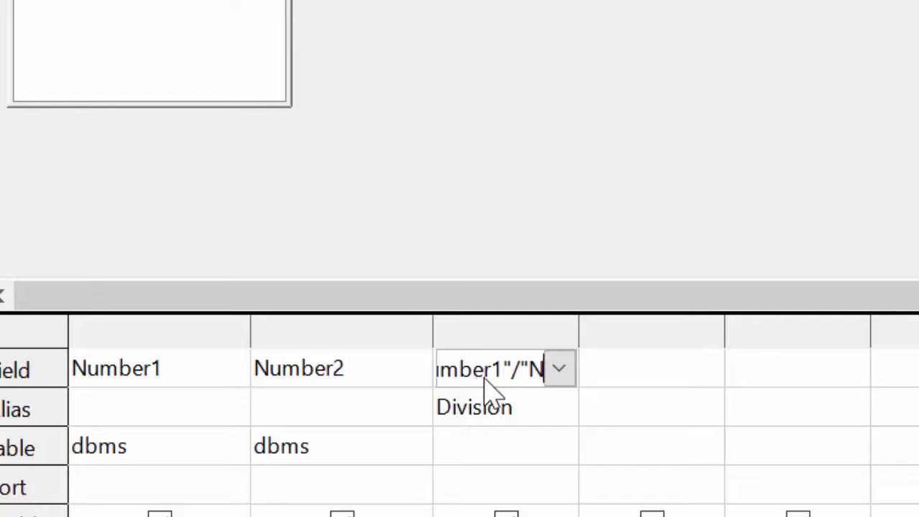
text(umber2)
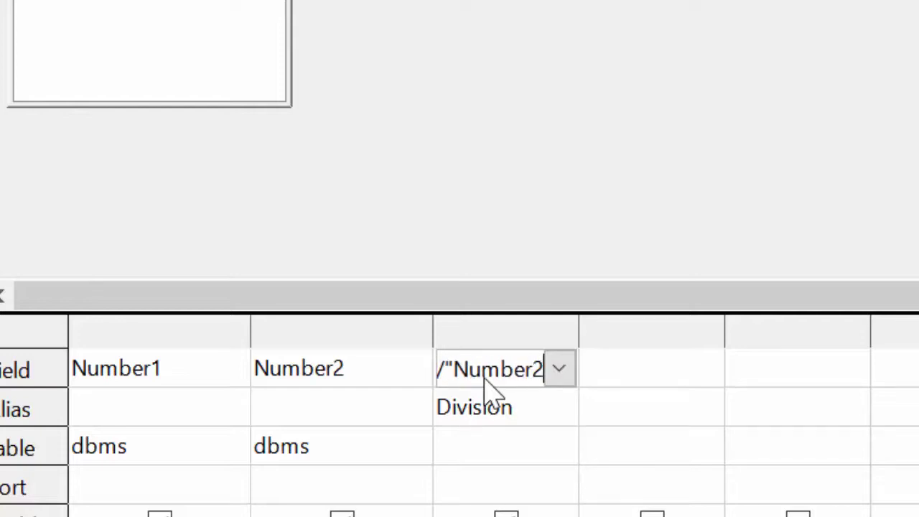
text(")
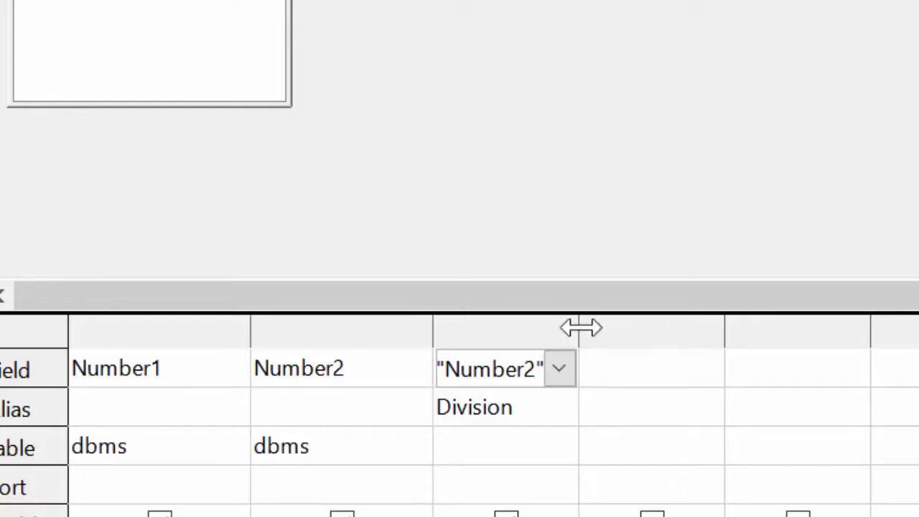
drag(580, 326, 856, 425)
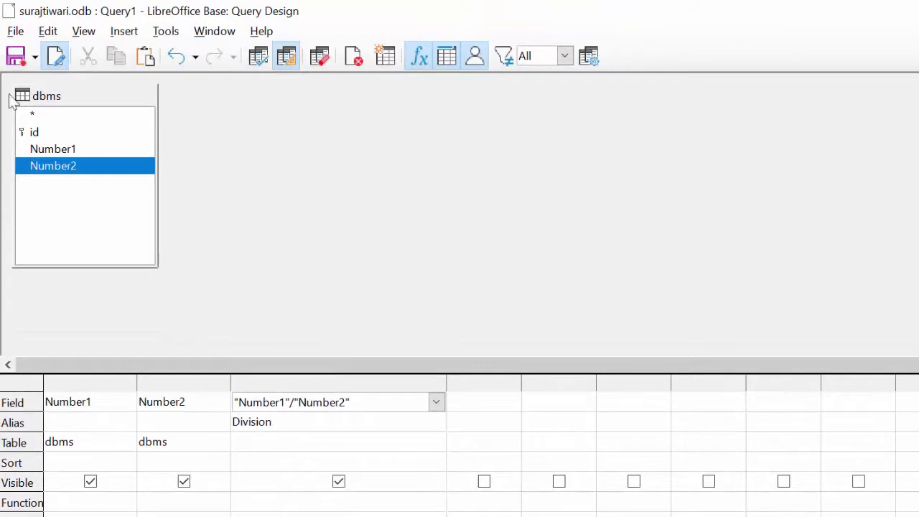
- Save the query as Query1, close the design, and open its results
click(16, 57)
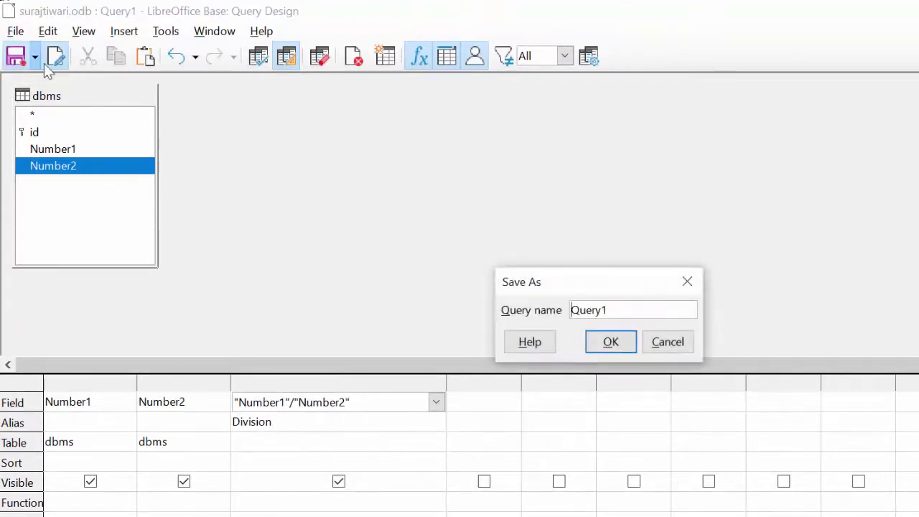
click(620, 345)
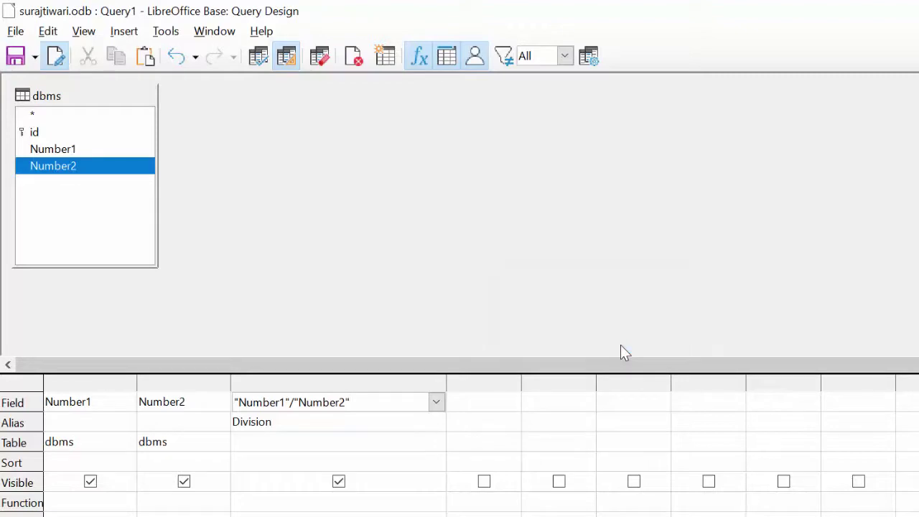
key(ctrl+w)
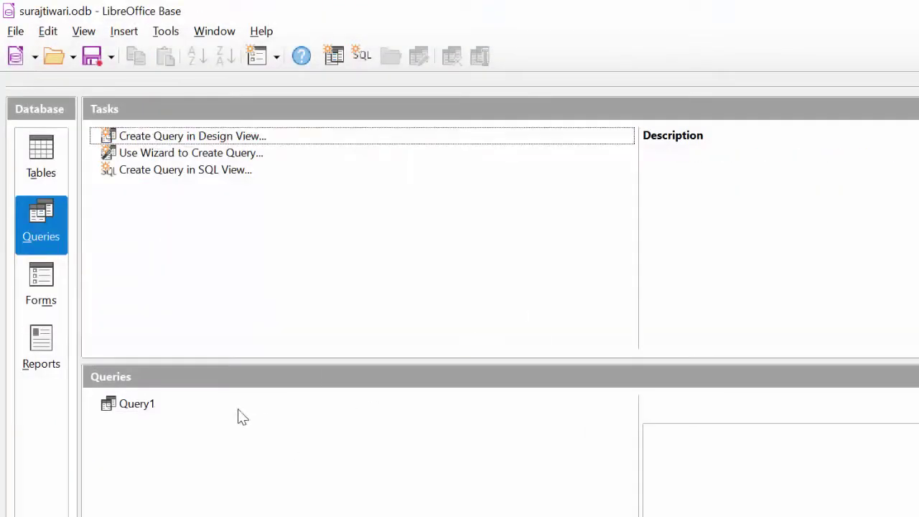
double_click(163, 404)
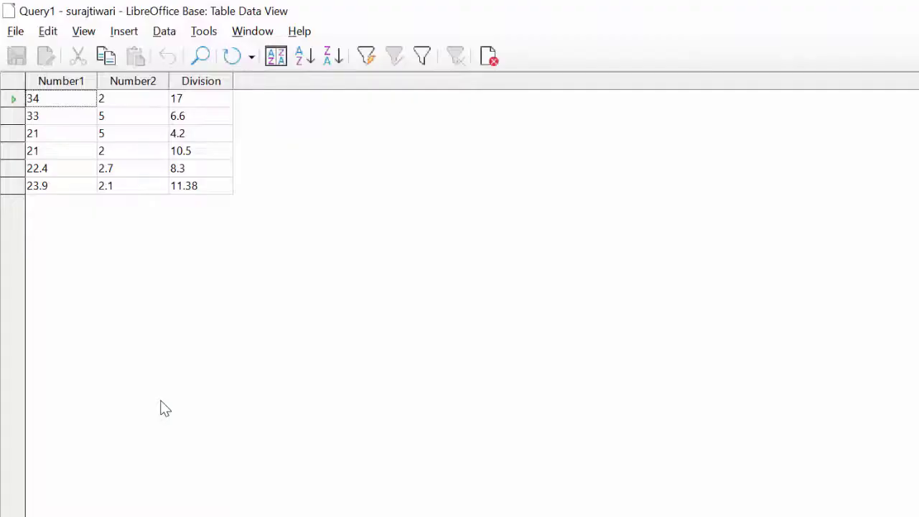